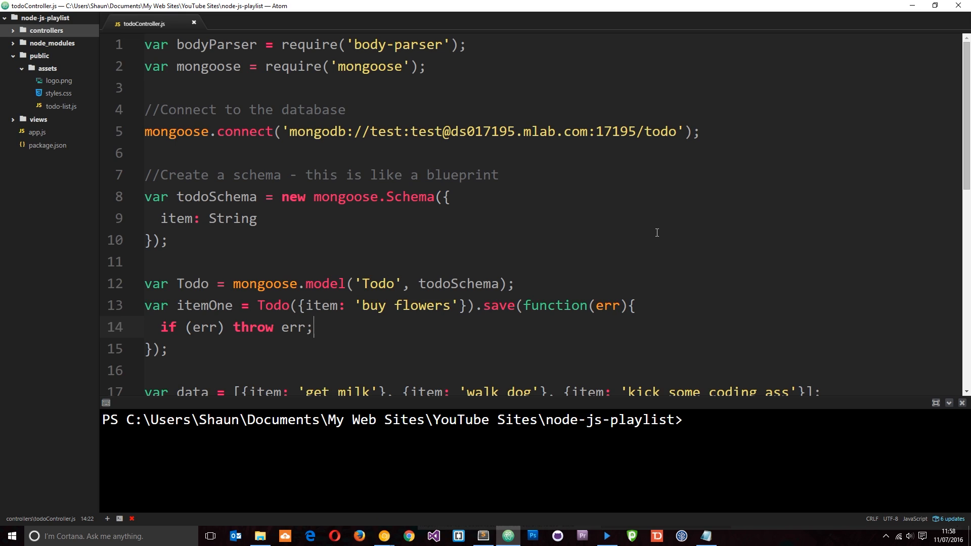
Review the mLab connection string, Todo model, test item save and delete route in the controller
{"action": "left_click_drag", "start_coordinate": [700, 132], "coordinate": [153, 132]}
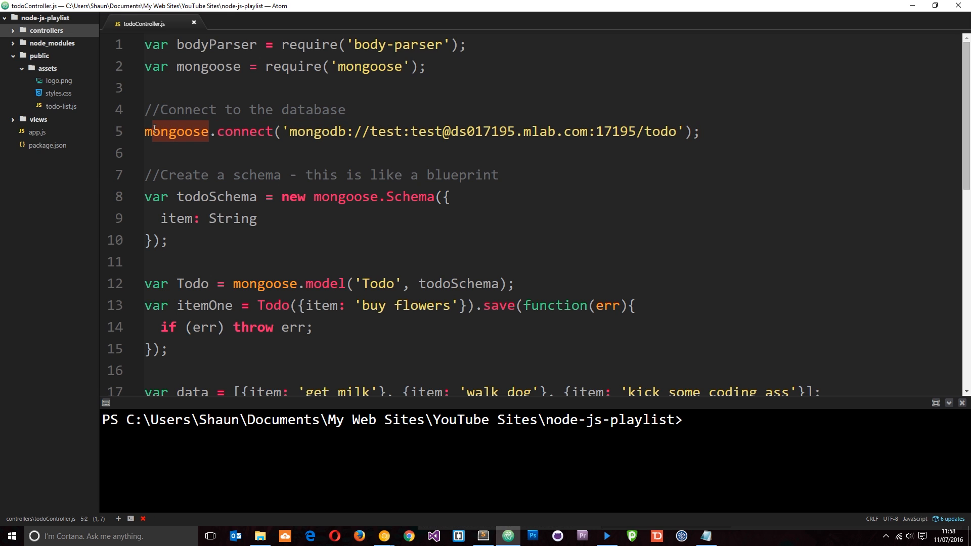
{"action": "left_click_drag", "start_coordinate": [174, 242], "coordinate": [144, 198]}
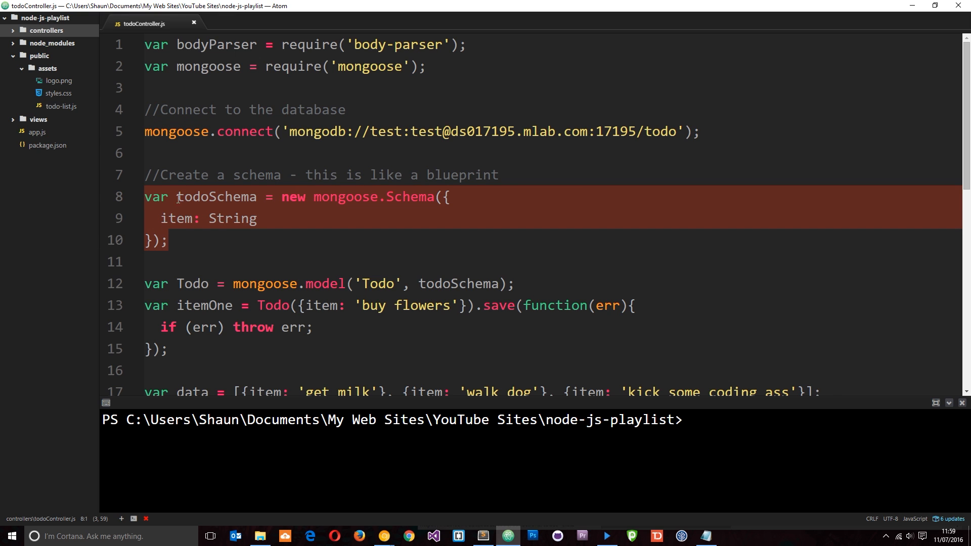
{"action": "scroll", "coordinate": [479, 205], "scroll_direction": "down", "scroll_amount": 1}
{"action": "left_click_drag", "start_coordinate": [532, 241], "coordinate": [145, 236]}
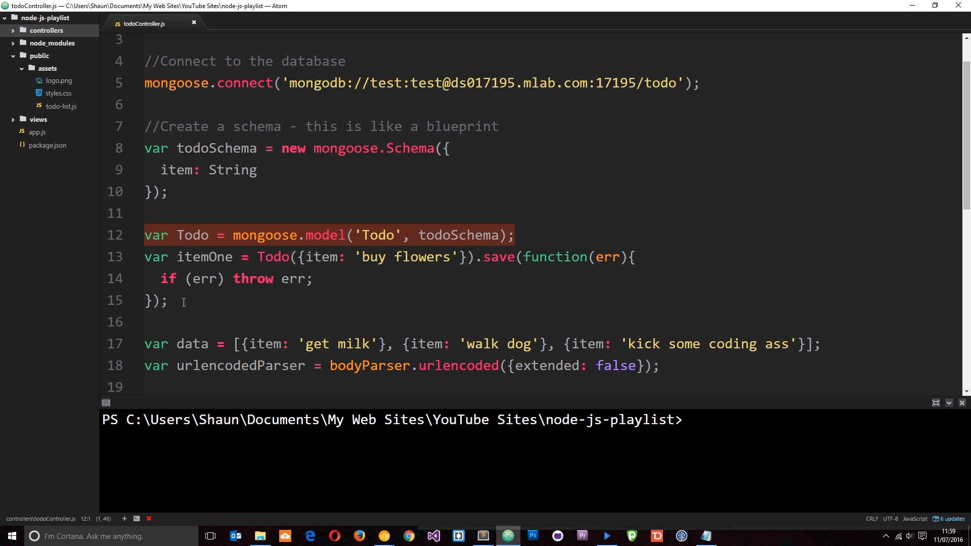
{"action": "left_click_drag", "start_coordinate": [162, 280], "coordinate": [156, 264]}
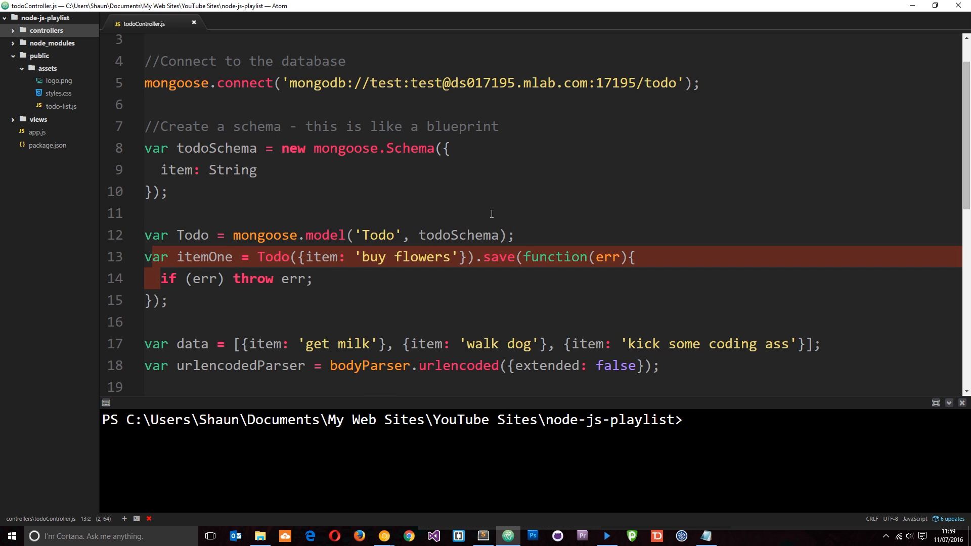
{"action": "scroll", "coordinate": [491, 214], "scroll_direction": "down", "scroll_amount": 2}
{"action": "scroll", "coordinate": [491, 215], "scroll_direction": "down", "scroll_amount": 2}
{"action": "scroll", "coordinate": [501, 211], "scroll_direction": "down", "scroll_amount": 2}
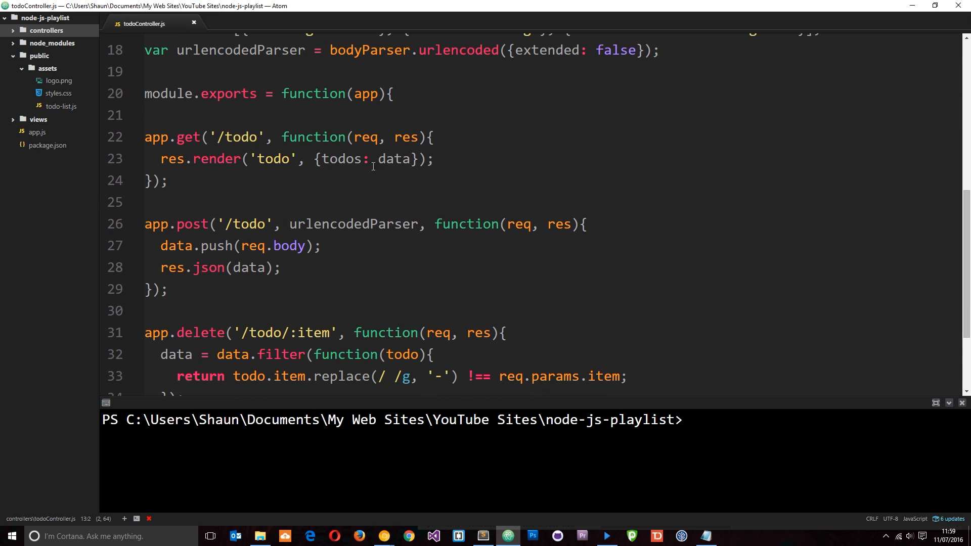
{"action": "left_click", "coordinate": [217, 332]}
{"action": "scroll", "coordinate": [549, 232], "scroll_direction": "up", "scroll_amount": 1}
{"action": "scroll", "coordinate": [442, 221], "scroll_direction": "up", "scroll_amount": 2}
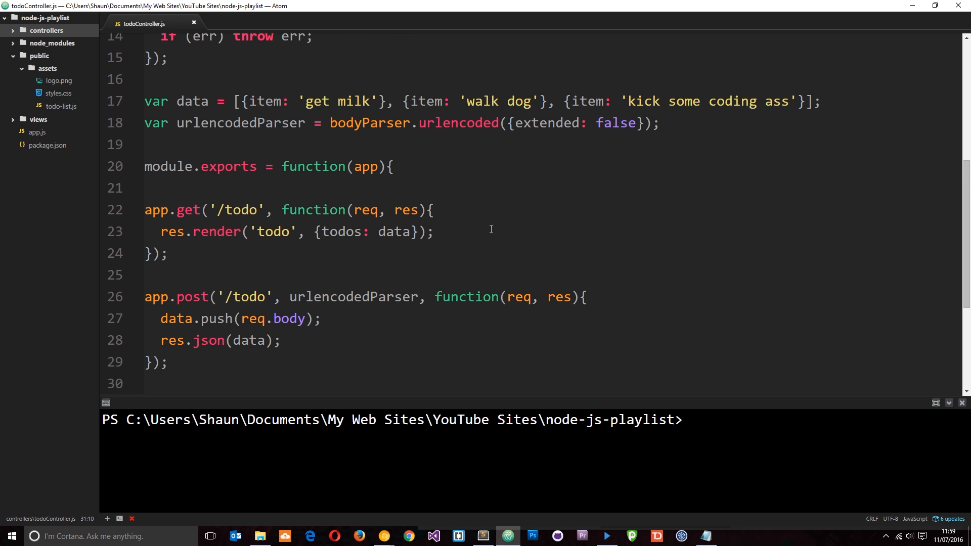
Comment out the hard-coded data array and delete the 'buy flowers' test save block
{"action": "left_click", "coordinate": [147, 101]}
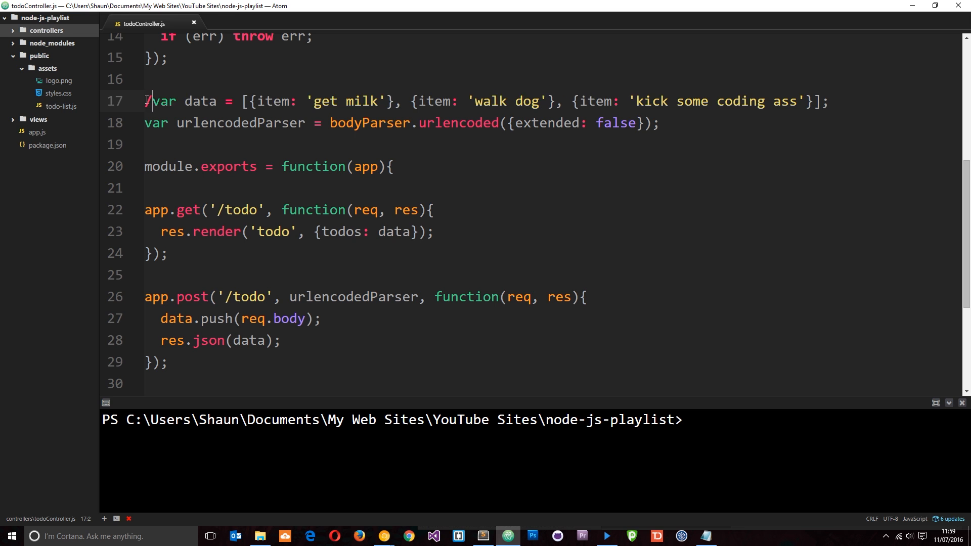
{"action": "type", "text": "//"}
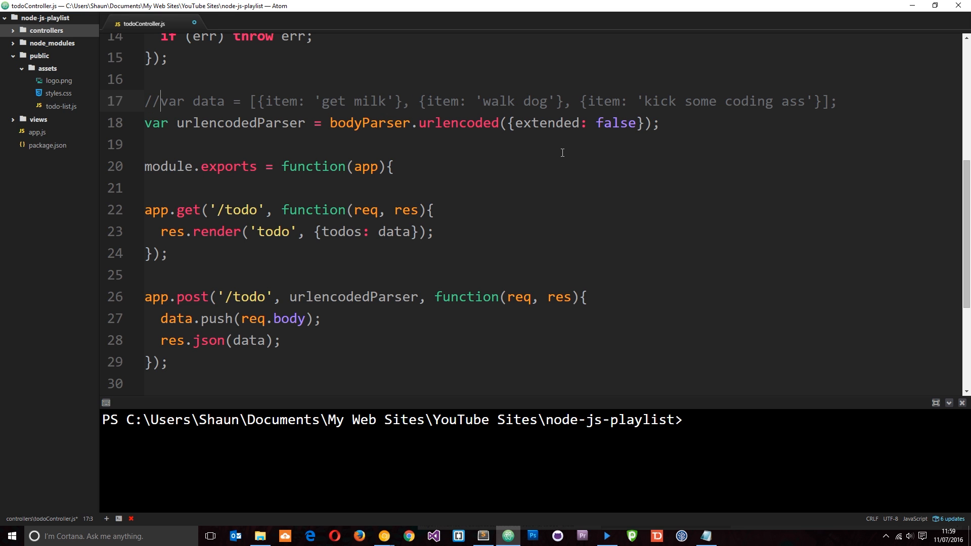
{"action": "scroll", "coordinate": [562, 156], "scroll_direction": "up", "scroll_amount": 2}
{"action": "left_click_drag", "start_coordinate": [169, 156], "coordinate": [144, 114]}
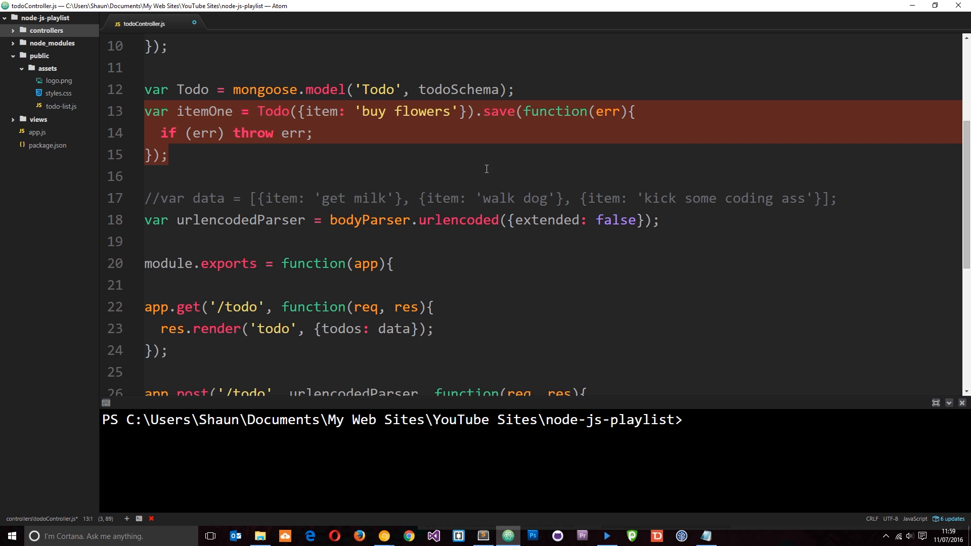
{"action": "key", "text": "BackSpace"}
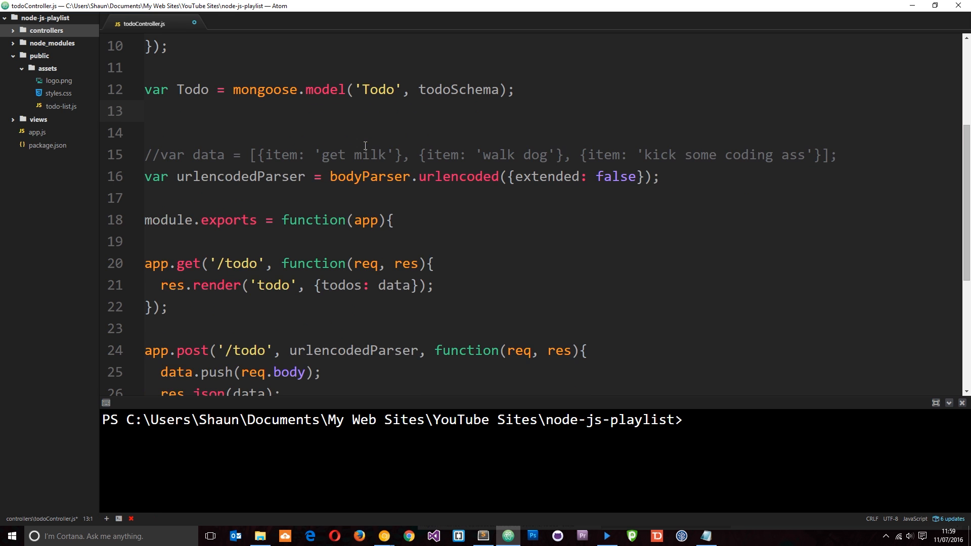
{"action": "key", "text": "BackSpace"}
{"action": "scroll", "coordinate": [349, 137], "scroll_direction": "up", "scroll_amount": 1}
{"action": "scroll", "coordinate": [330, 129], "scroll_direction": "up", "scroll_amount": 3}
{"action": "left_click", "coordinate": [322, 101]}
{"action": "left_click", "coordinate": [210, 188]}
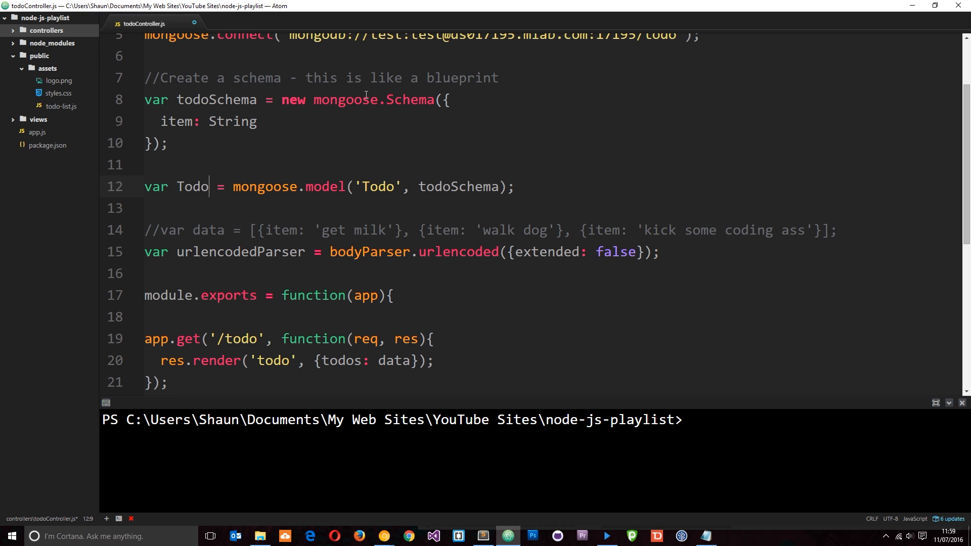
{"action": "scroll", "coordinate": [413, 186], "scroll_direction": "down", "scroll_amount": 1}
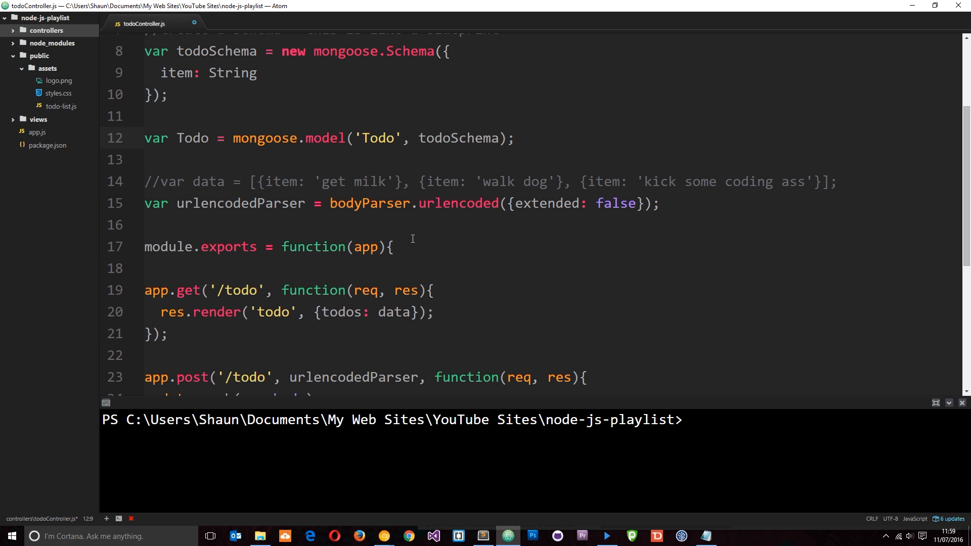
{"action": "scroll", "coordinate": [364, 279], "scroll_direction": "up", "scroll_amount": 1}
{"action": "scroll", "coordinate": [486, 254], "scroll_direction": "down", "scroll_amount": 1}
{"action": "scroll", "coordinate": [488, 220], "scroll_direction": "down", "scroll_amount": 1}
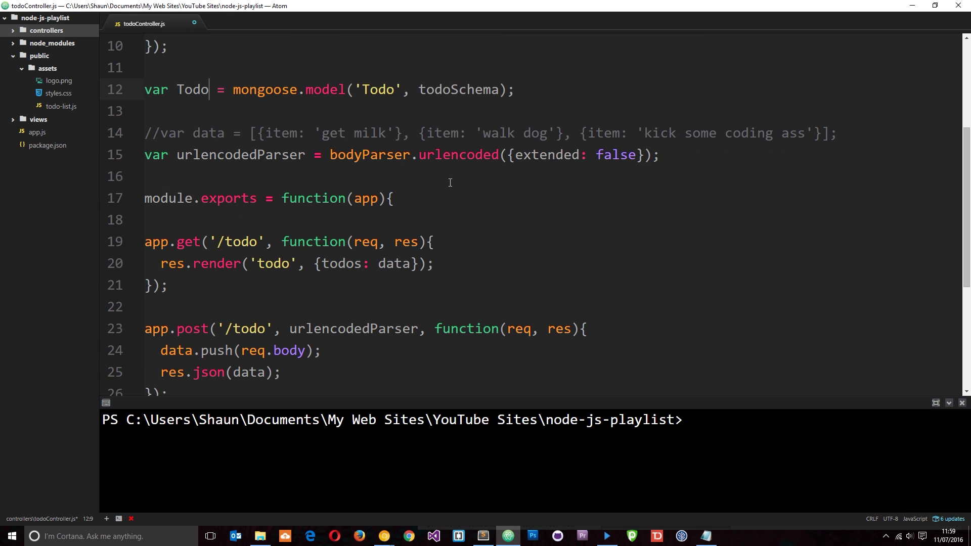
Add a '//get data from mongodb and pass it to view' comment inside the GET route, with a blank line below
{"action": "left_click", "coordinate": [442, 243]}
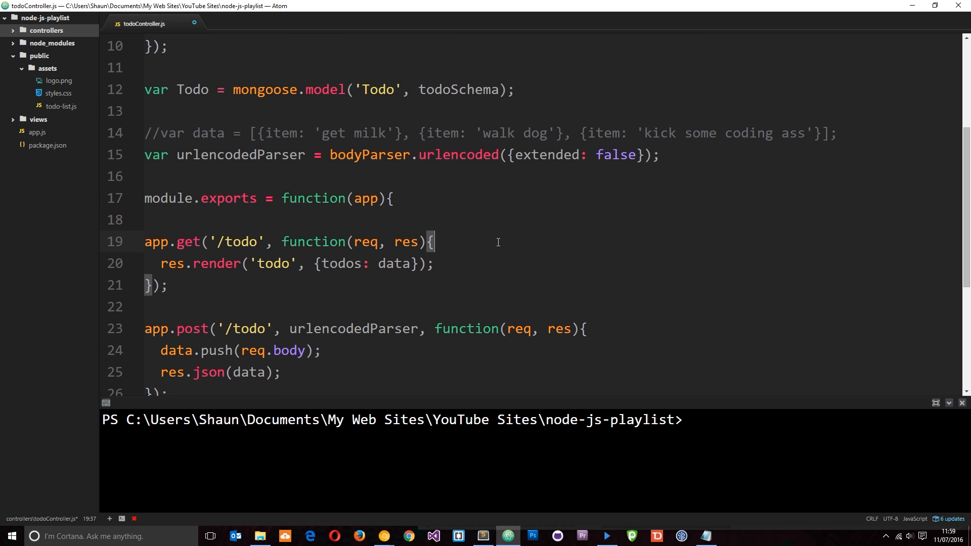
{"action": "key", "text": "Return"}
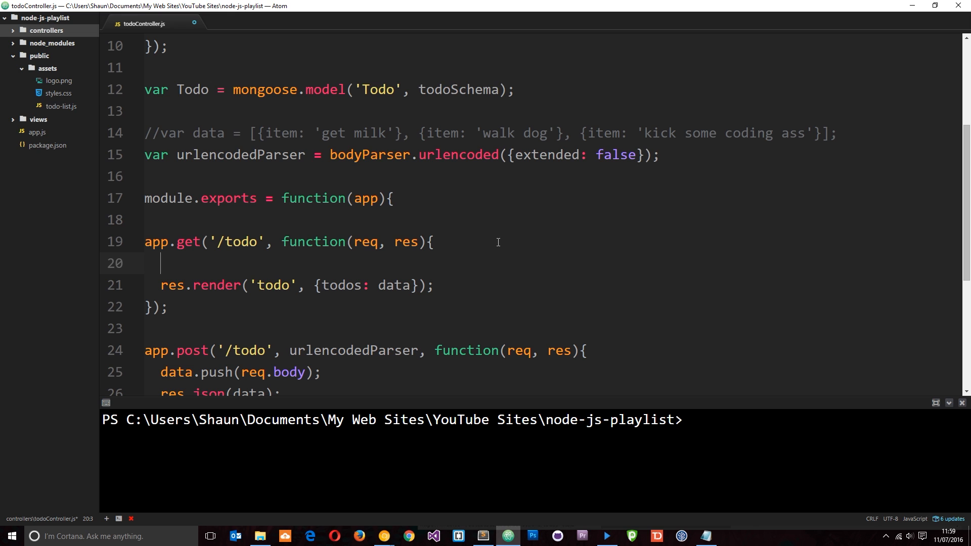
{"action": "type", "text": "//"}
{"action": "type", "text": "get data from mongodb and pass it to view"}
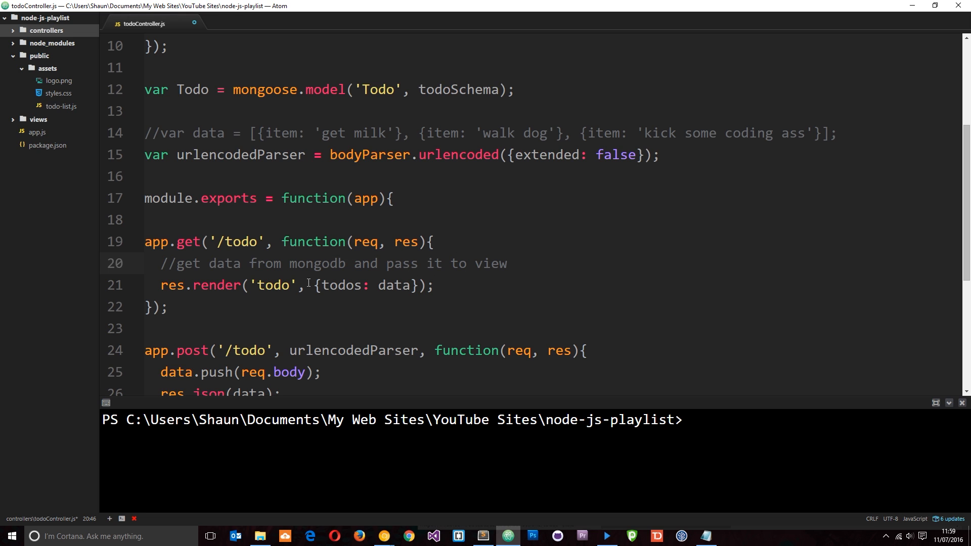
{"action": "left_click_drag", "start_coordinate": [193, 285], "coordinate": [243, 287]}
{"action": "left_click_drag", "start_coordinate": [315, 286], "coordinate": [416, 286]}
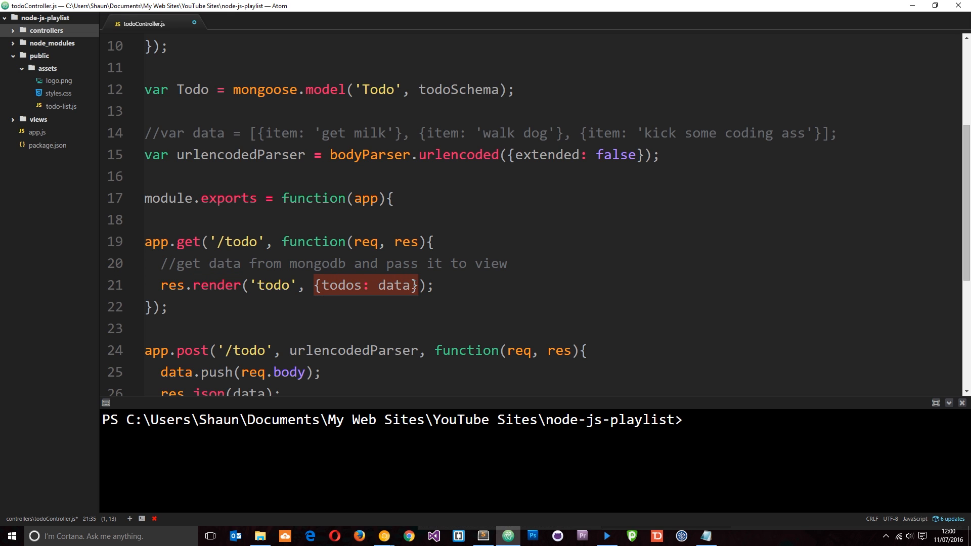
{"action": "left_click", "coordinate": [320, 285]}
{"action": "left_click_drag", "start_coordinate": [412, 286], "coordinate": [378, 285]}
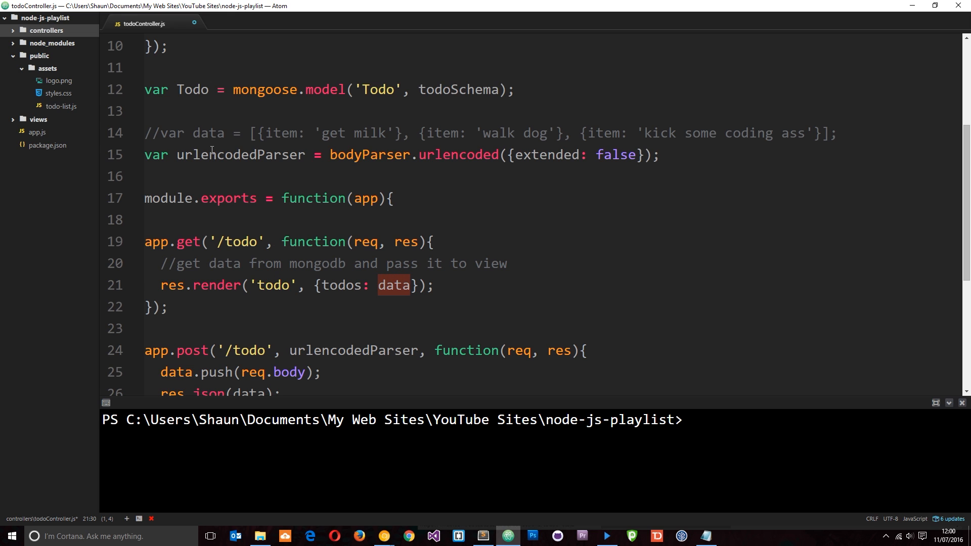
{"action": "left_click_drag", "start_coordinate": [194, 134], "coordinate": [226, 134]}
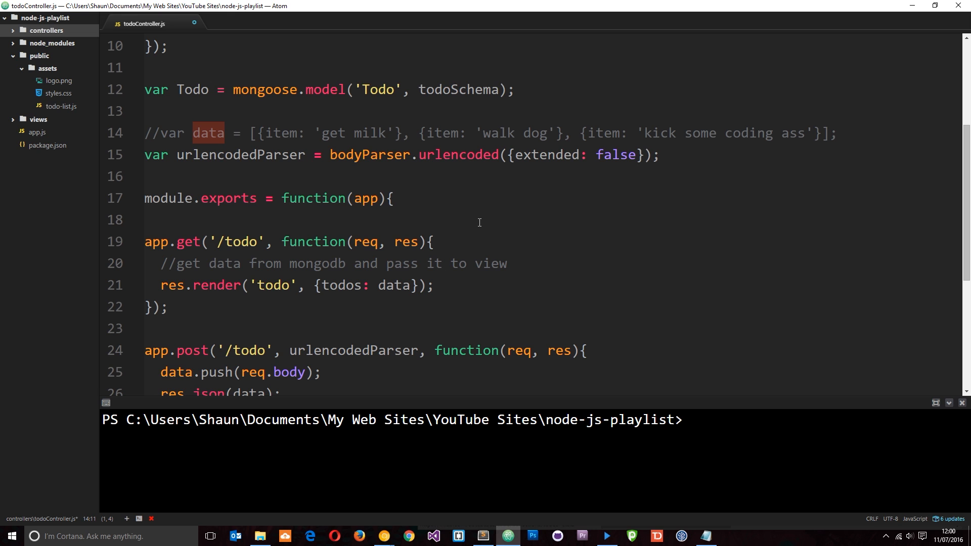
{"action": "left_click", "coordinate": [513, 263]}
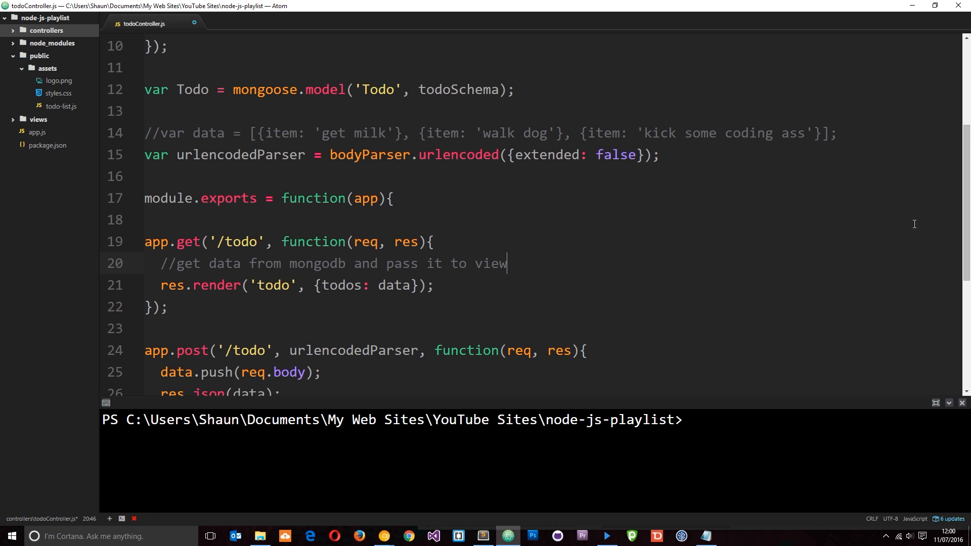
{"action": "key", "text": "Return"}
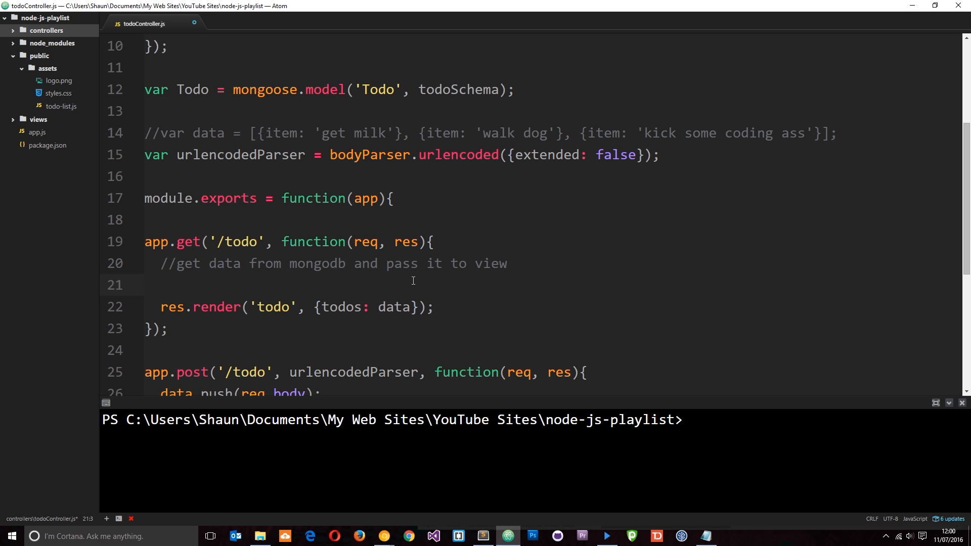
{"action": "scroll", "coordinate": [410, 273], "scroll_direction": "up", "scroll_amount": 1}
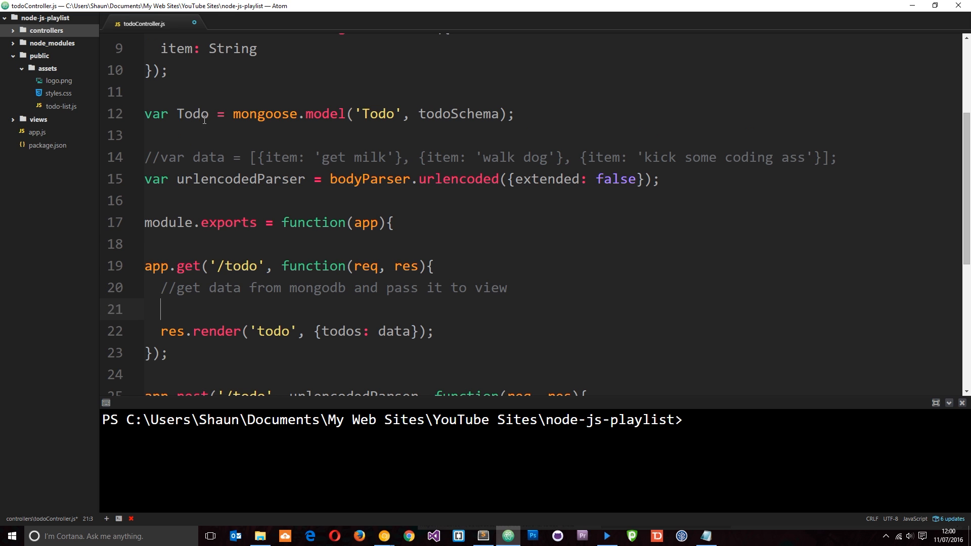
{"action": "left_click_drag", "start_coordinate": [210, 115], "coordinate": [181, 112]}
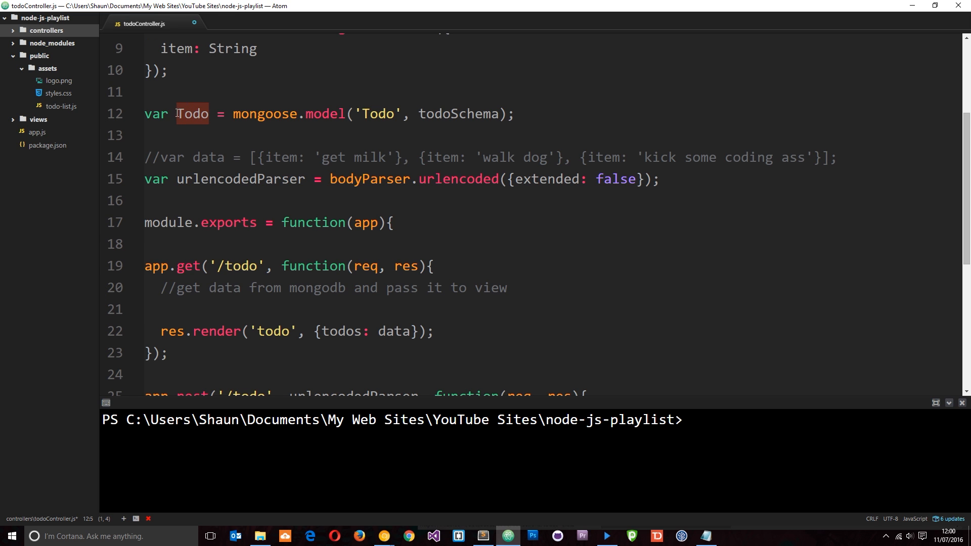
Start a Todo.find() call on the new line using the pasted Todo model name
{"action": "left_click", "coordinate": [188, 311]}
{"action": "type", "text": "Todo"}
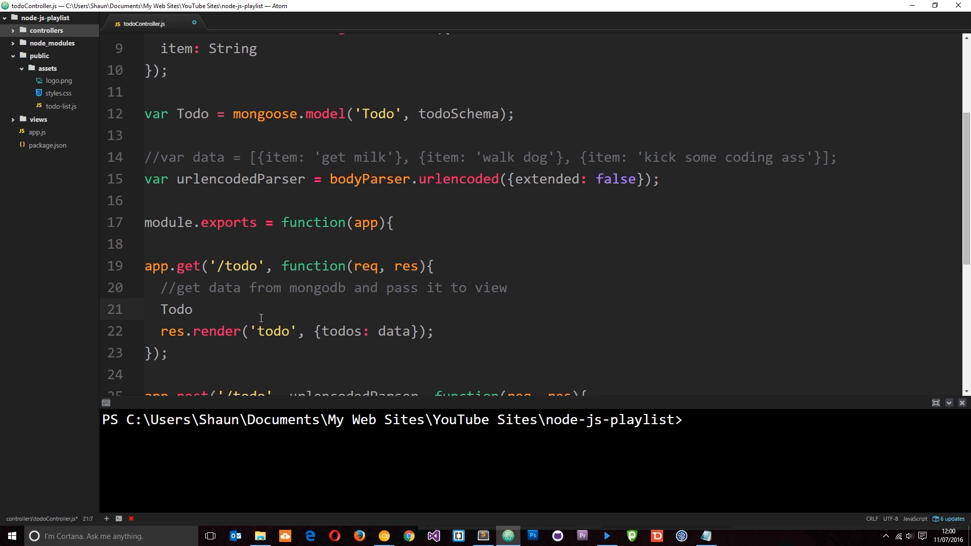
{"action": "scroll", "coordinate": [397, 243], "scroll_direction": "down", "scroll_amount": 1}
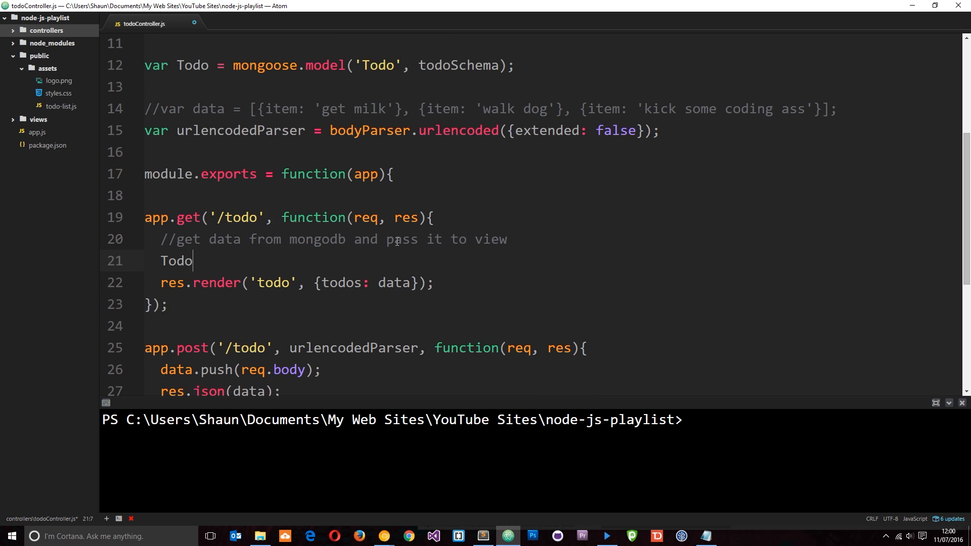
{"action": "type", "text": ".find"}
{"action": "type", "text": "()"}
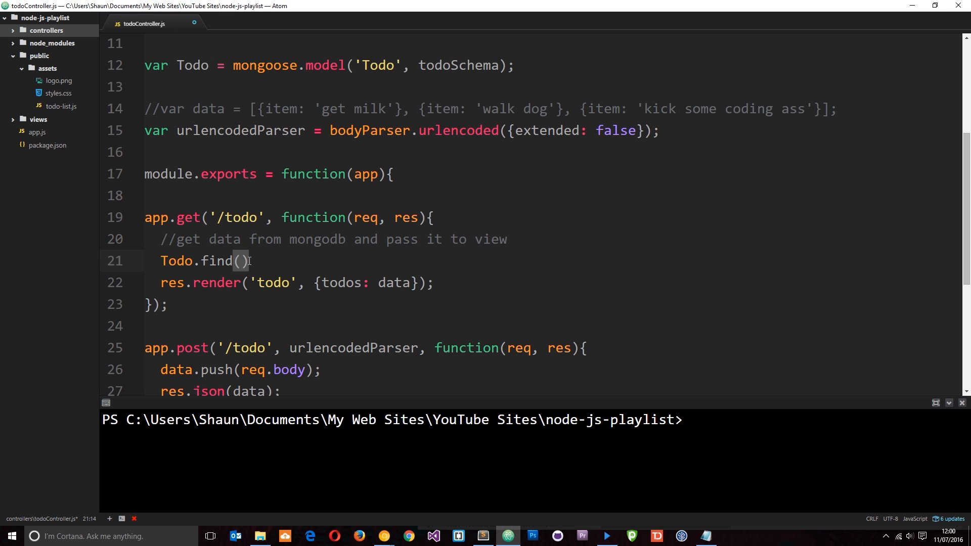
{"action": "type", "text": "{}"}
{"action": "left_click", "coordinate": [250, 261]}
{"action": "type", "text": "item: 'buy flowers"}
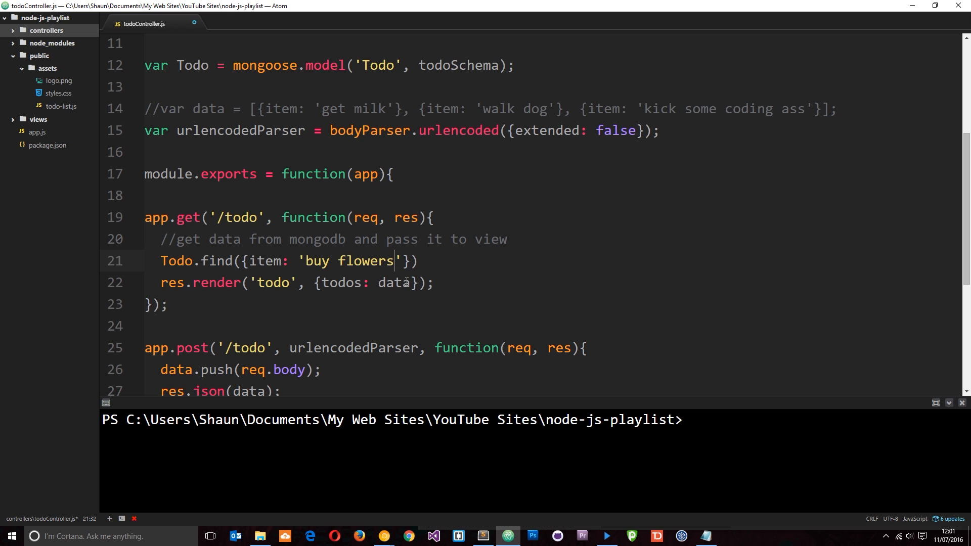
Delete the example 'buy flowers' condition, leaving Todo.find({}) with an empty query object
{"action": "left_click_drag", "start_coordinate": [411, 261], "coordinate": [161, 262]}
{"action": "left_click", "coordinate": [161, 261]}
{"action": "left_click_drag", "start_coordinate": [401, 261], "coordinate": [249, 261]}
{"action": "key", "text": "BackSpace"}
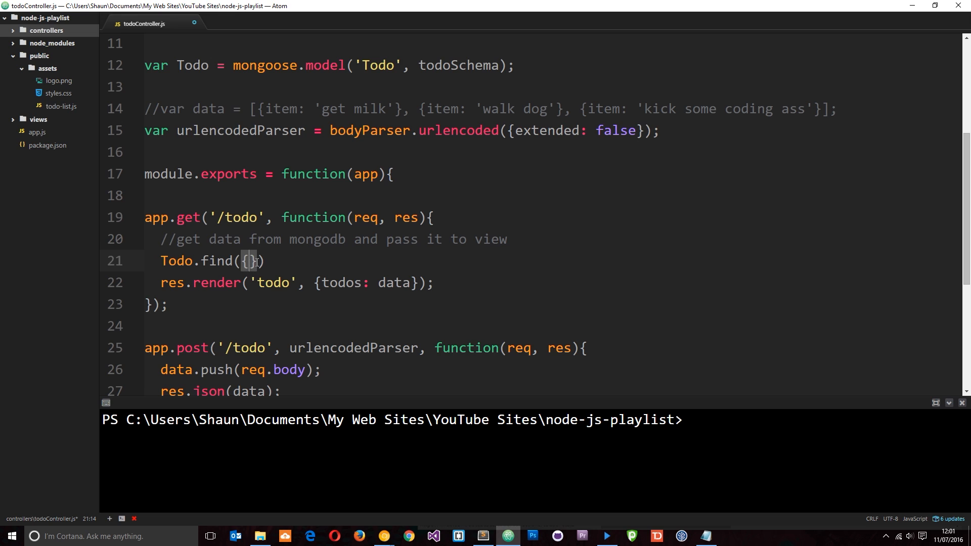
{"action": "left_click_drag", "start_coordinate": [257, 261], "coordinate": [239, 263]}
{"action": "left_click", "coordinate": [277, 268]}
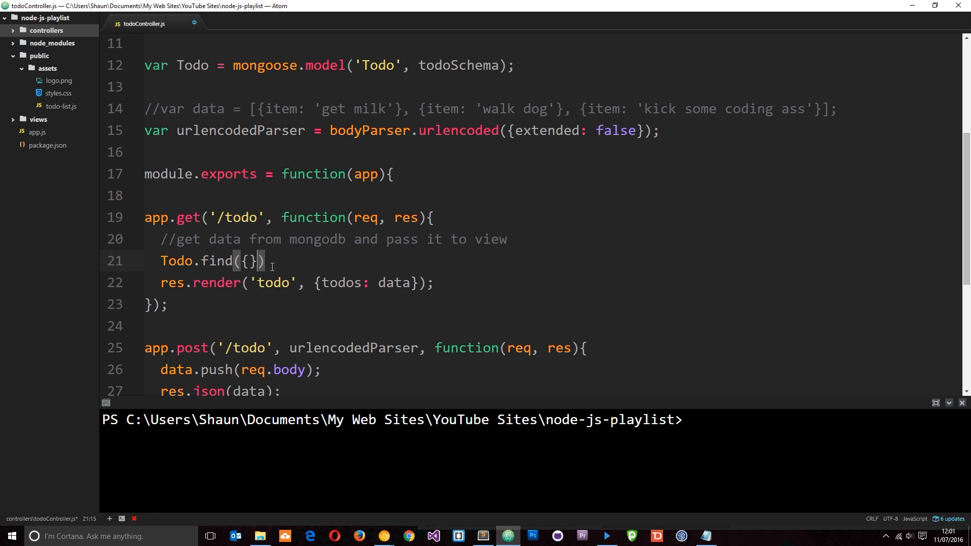
{"action": "type", "text": ", function()"}
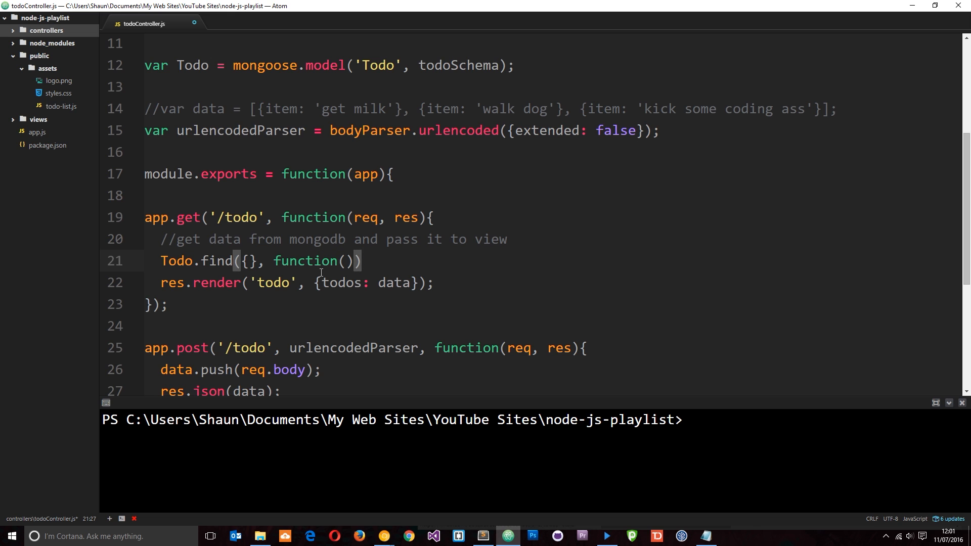
Give Todo.find a function(err, data) callback that throws err on error
{"action": "key", "text": "Left"}
{"action": "type", "text": "err, data"}
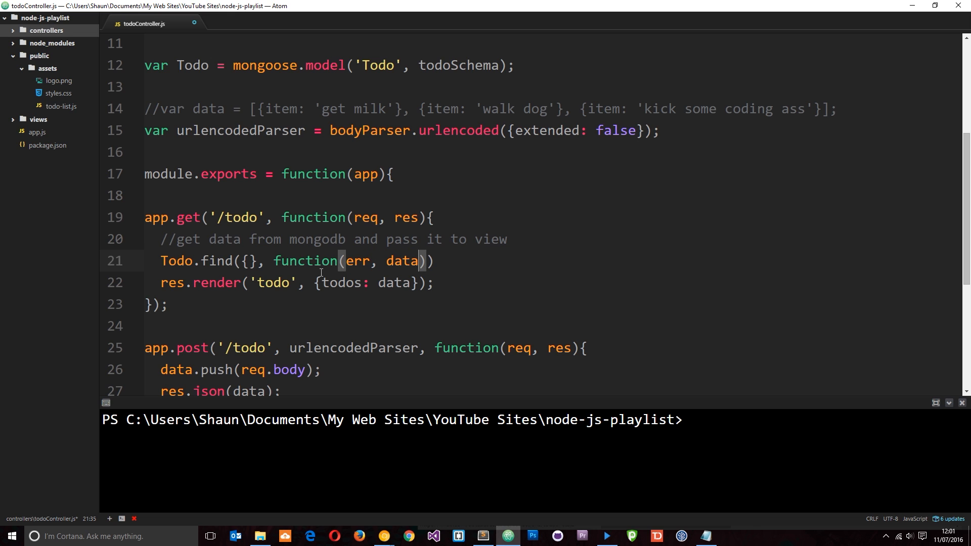
{"action": "key", "text": "Right"}
{"action": "type", "text": "{"}
{"action": "key", "text": "Return"}
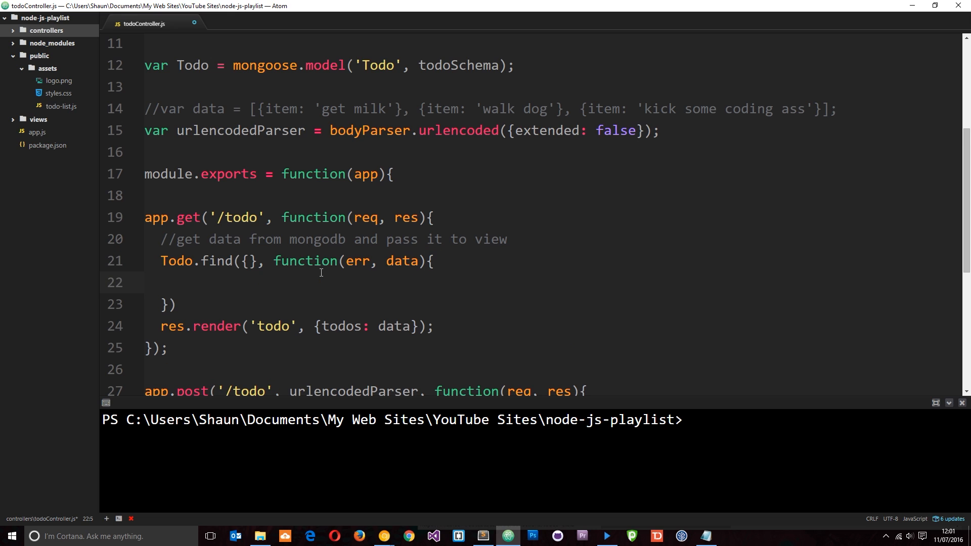
{"action": "key", "text": "Down"}
{"action": "type", "text": ";"}
{"action": "key", "text": "Up"}
{"action": "type", "text": "if (err) throw err;"}
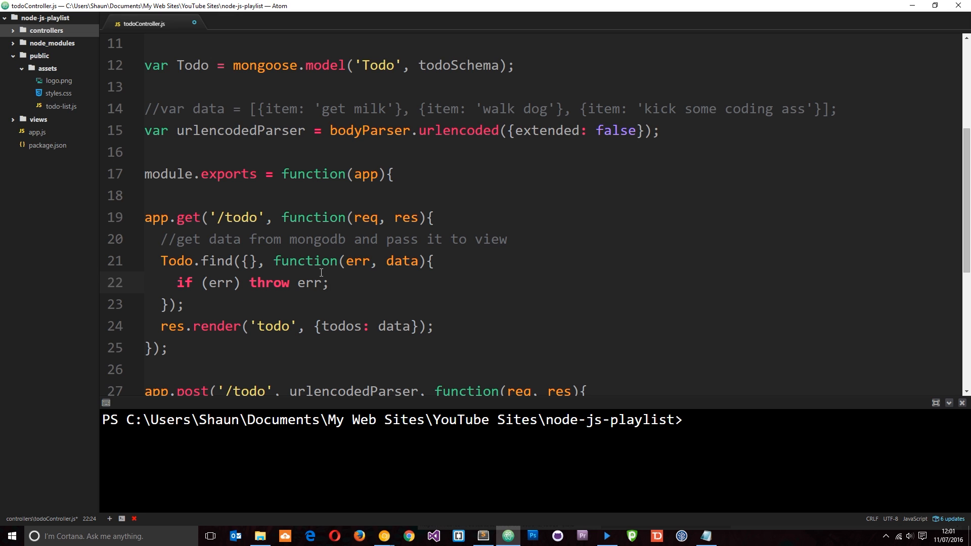
{"action": "key", "text": "Return"}
Move the res.render('todo') statement into the callback, passing the found data as todos
{"action": "left_click_drag", "start_coordinate": [443, 354], "coordinate": [160, 350]}
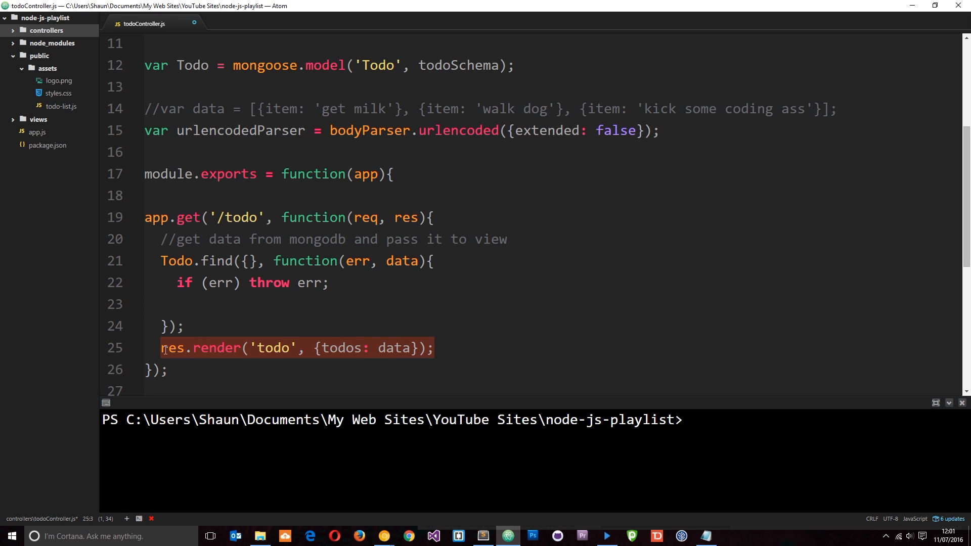
{"action": "key", "text": "ctrl+x"}
{"action": "left_click", "coordinate": [198, 296]}
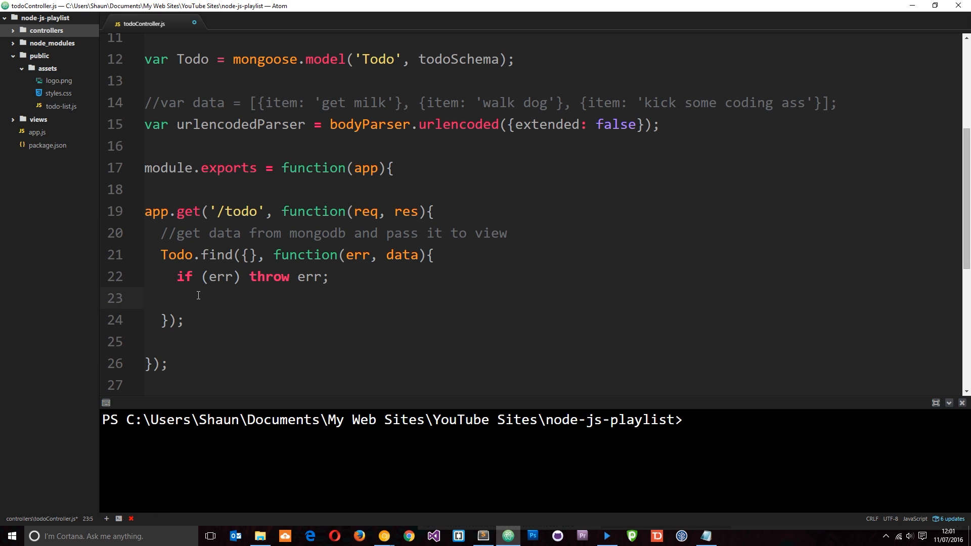
{"action": "key", "text": "ctrl+v"}
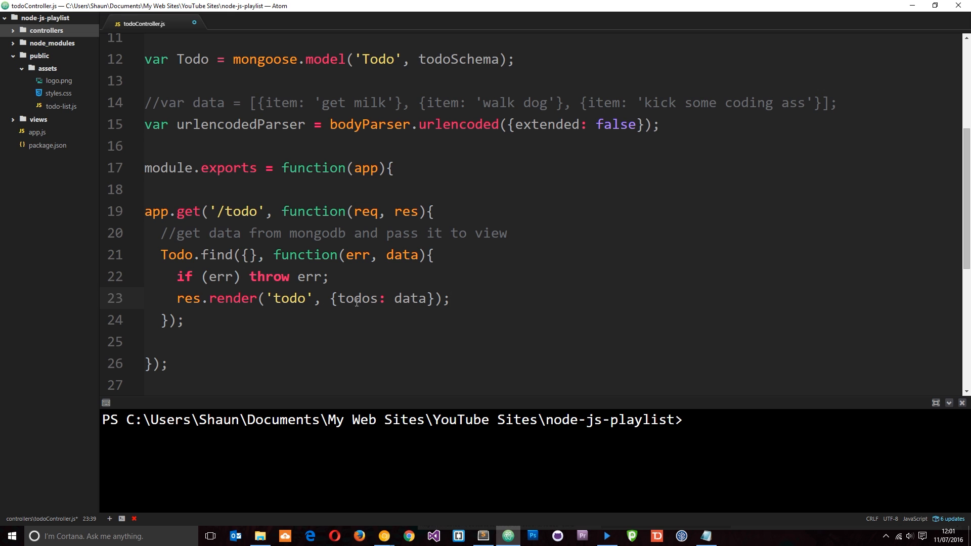
{"action": "key", "text": "Left"}
{"action": "key", "text": "Left"}
{"action": "key", "text": "Left"}
{"action": "key", "text": "shift+Left"}
{"action": "key", "text": "shift+Left"}
{"action": "key", "text": "shift+Left"}
{"action": "key", "text": "shift+Left"}
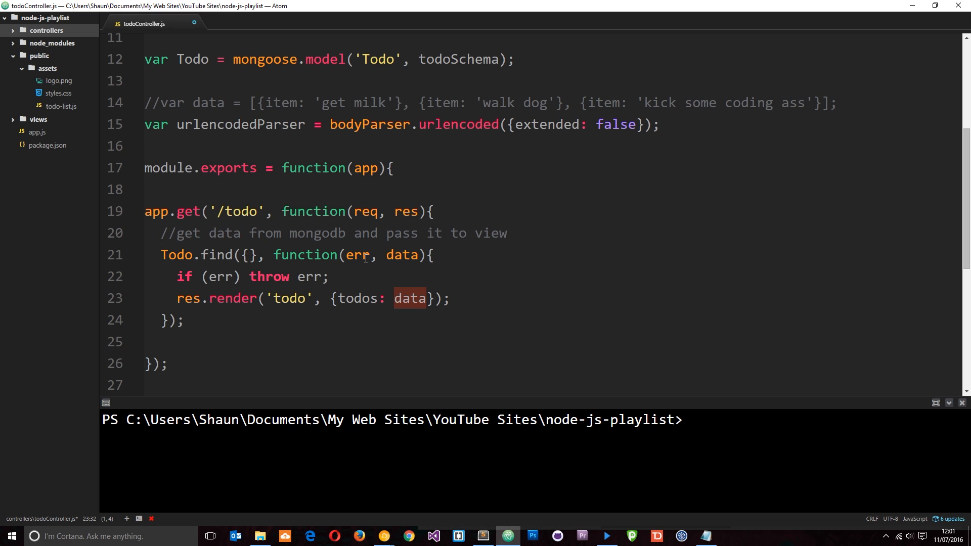
Compare the find call with the old commented-out data array and save the controller
{"action": "left_click_drag", "start_coordinate": [192, 103], "coordinate": [225, 107]}
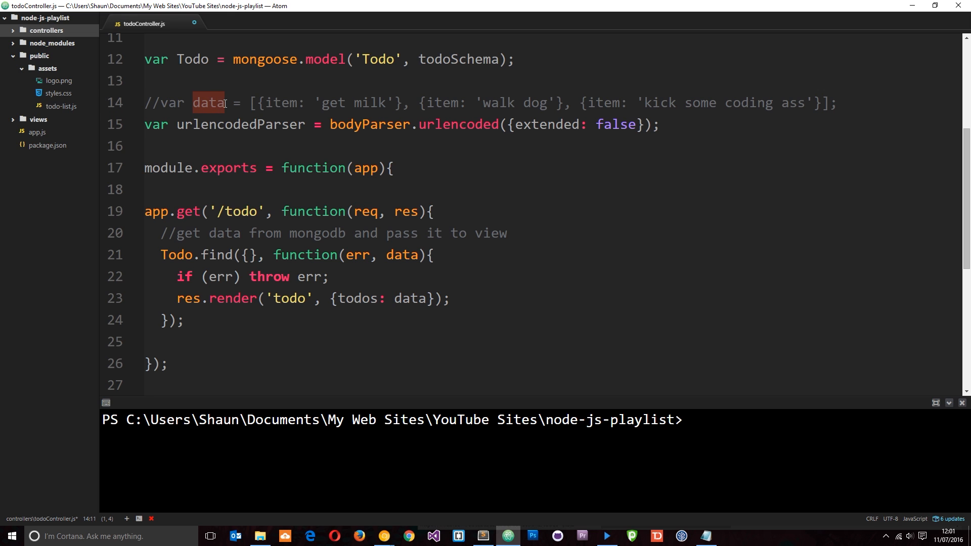
{"action": "left_click", "coordinate": [408, 255]}
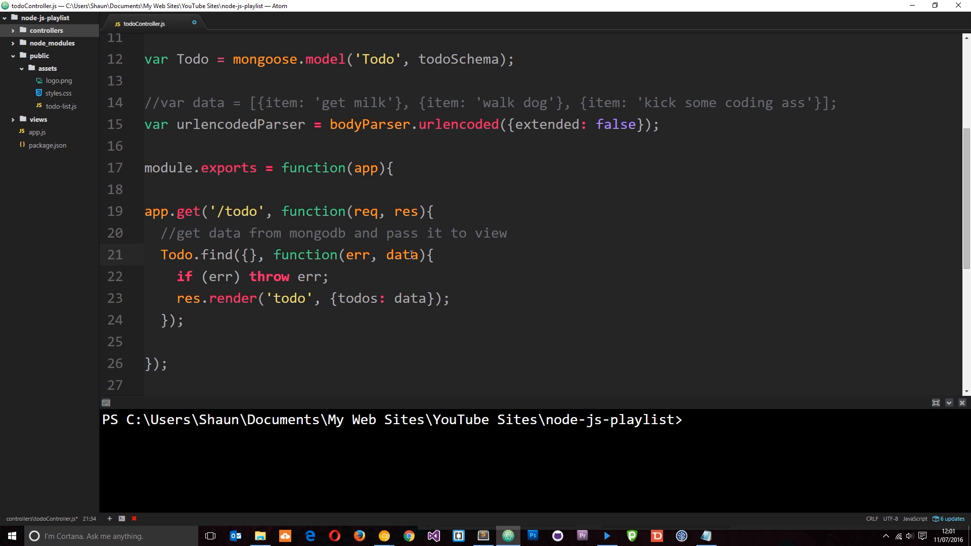
{"action": "left_click_drag", "start_coordinate": [202, 255], "coordinate": [232, 254]}
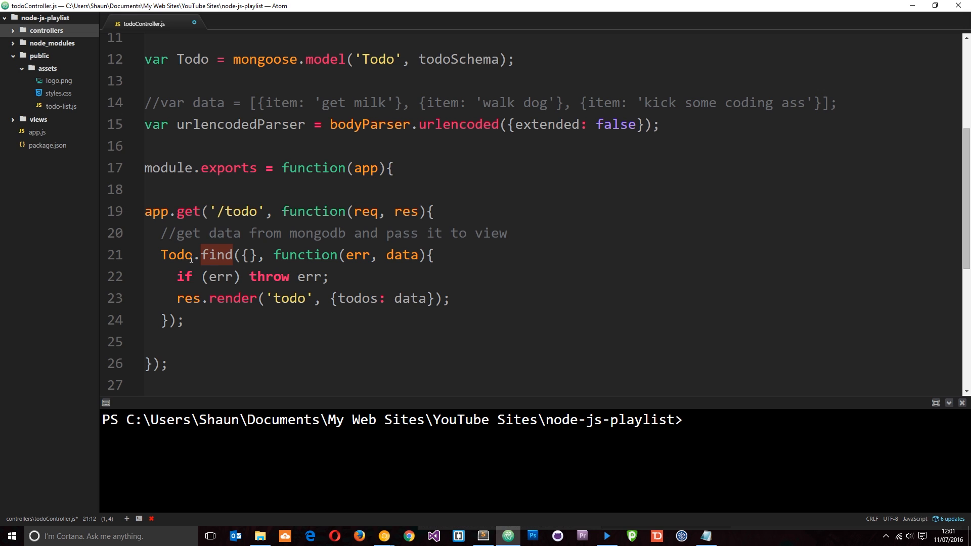
{"action": "left_click", "coordinate": [395, 255]}
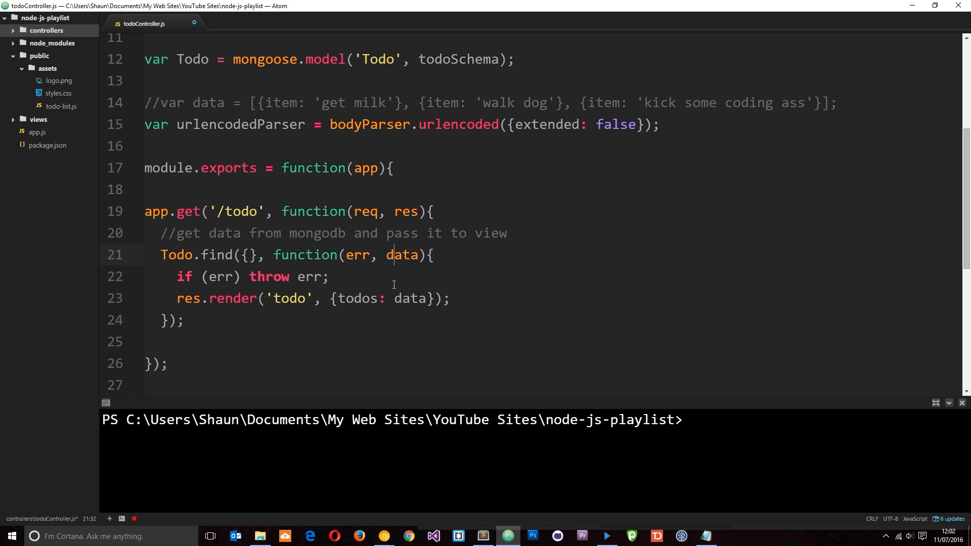
{"action": "key", "text": "ctrl+s"}
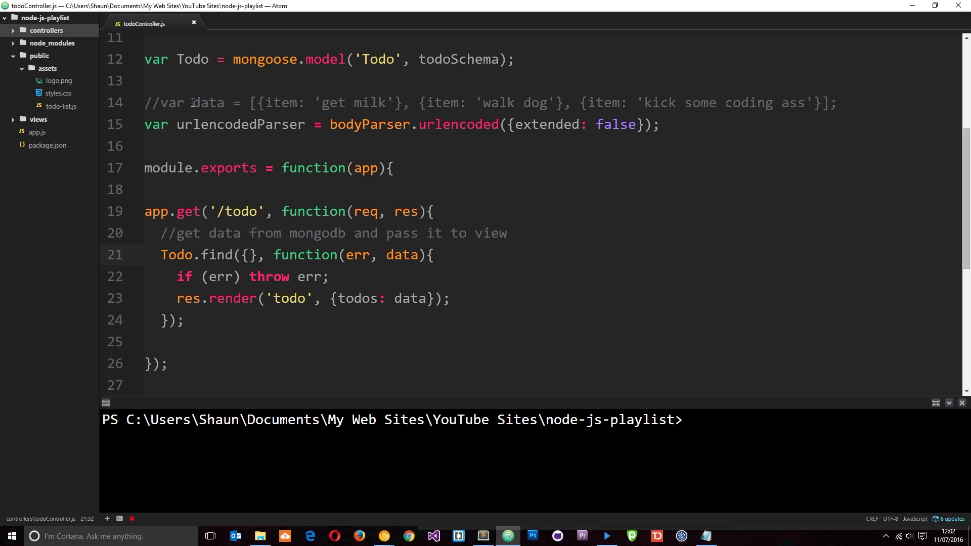
{"action": "left_click_drag", "start_coordinate": [193, 103], "coordinate": [226, 103]}
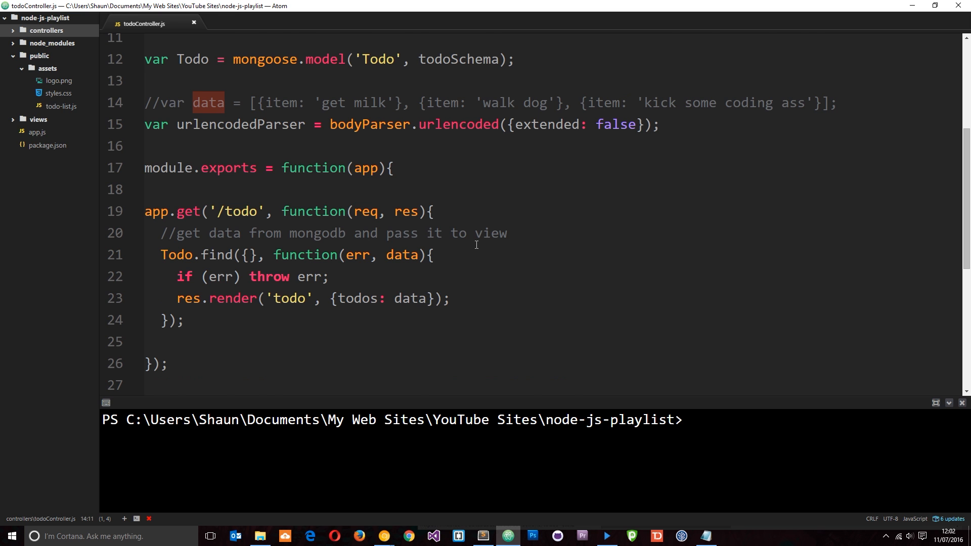
{"action": "scroll", "coordinate": [477, 244], "scroll_direction": "down", "scroll_amount": 2}
{"action": "scroll", "coordinate": [479, 231], "scroll_direction": "down", "scroll_amount": 1}
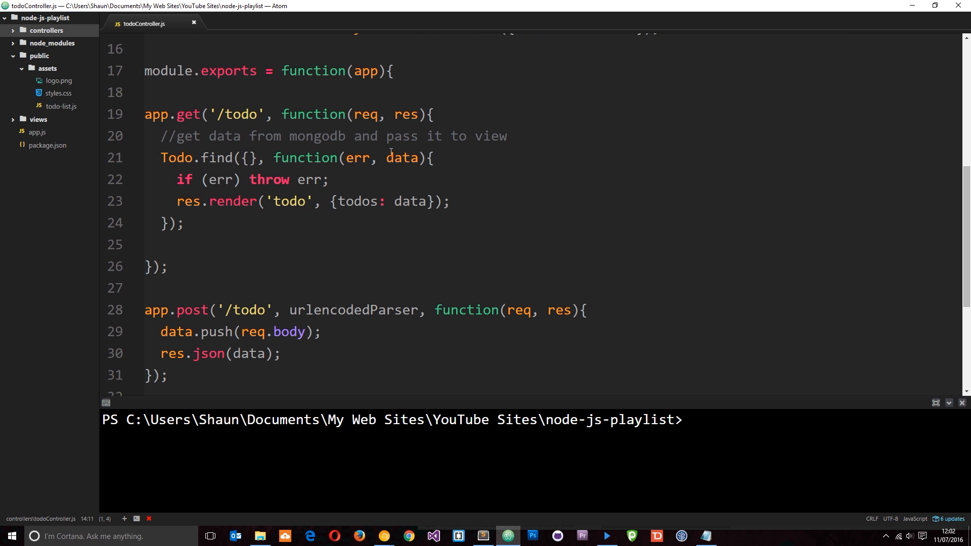
{"action": "scroll", "coordinate": [447, 245], "scroll_direction": "down", "scroll_amount": 2}
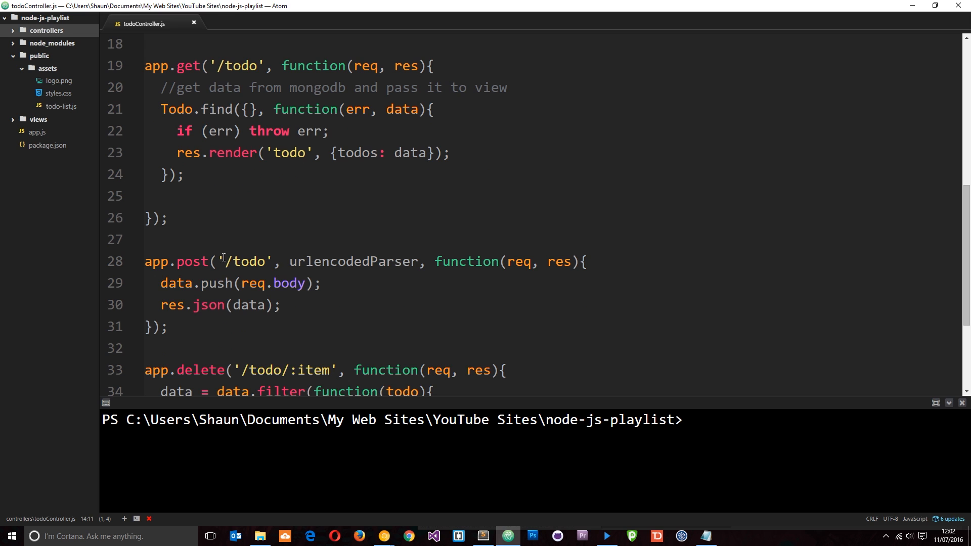
{"action": "scroll", "coordinate": [321, 286], "scroll_direction": "down", "scroll_amount": 2}
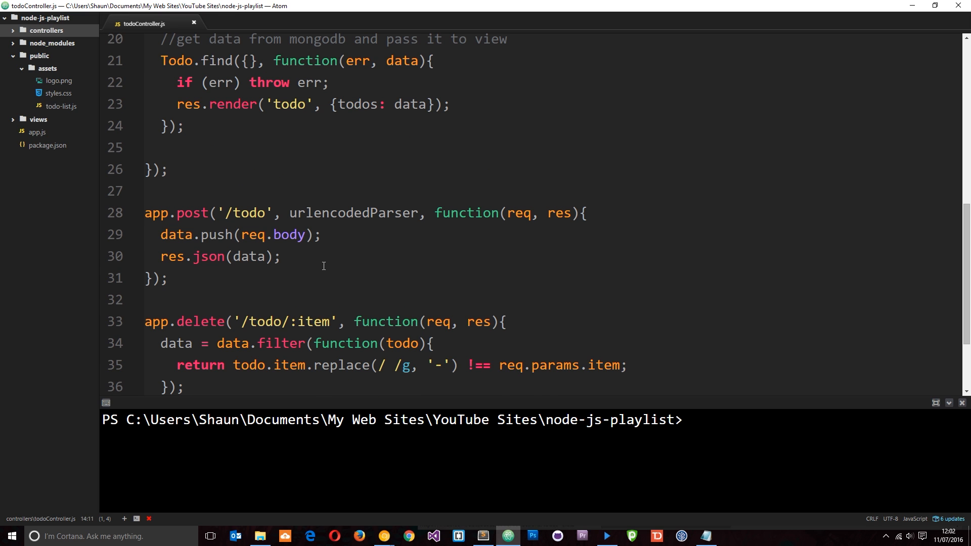
Add a comment in the POST route about getting data from the view and adding it to mongodb
{"action": "left_click", "coordinate": [620, 210]}
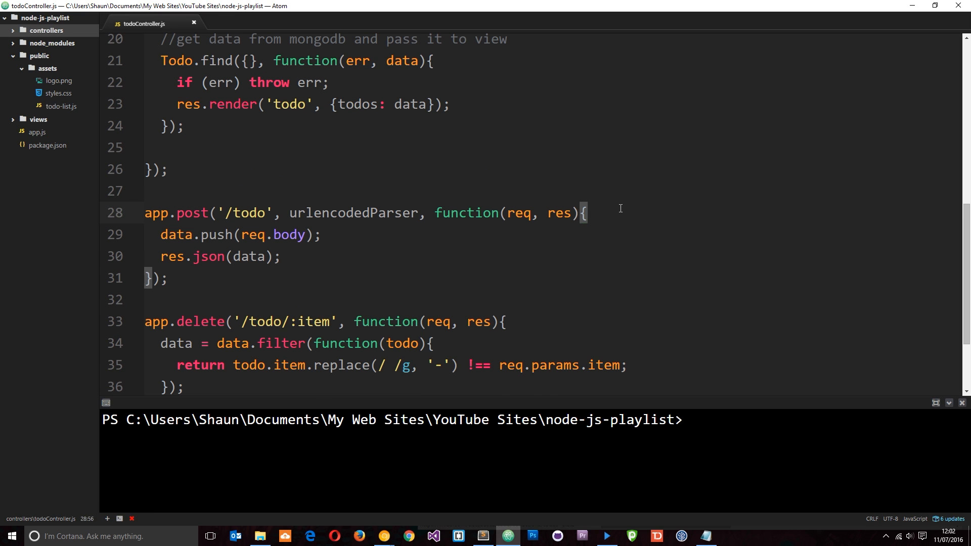
{"action": "key", "text": "Return"}
{"action": "type", "text": "//get data "}
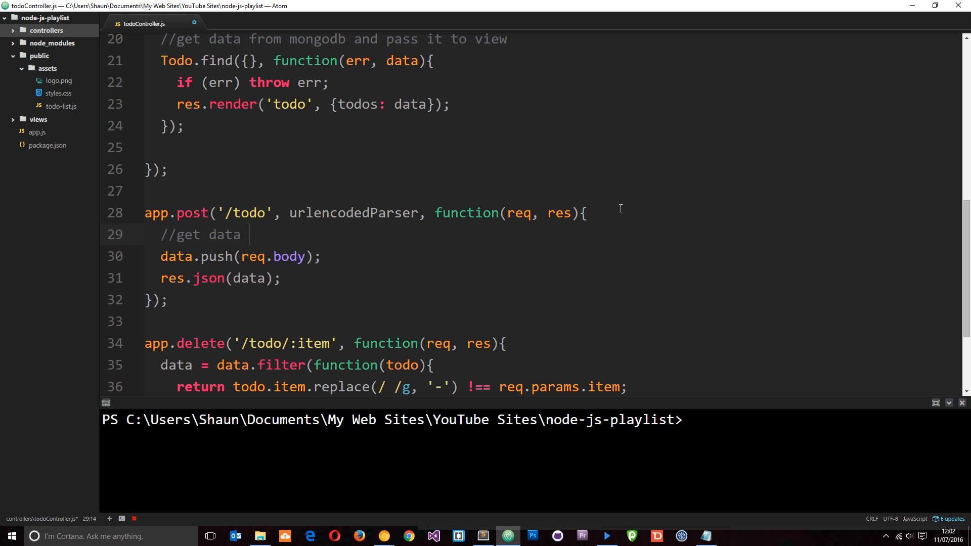
{"action": "type", "text": "from the view and add it "}
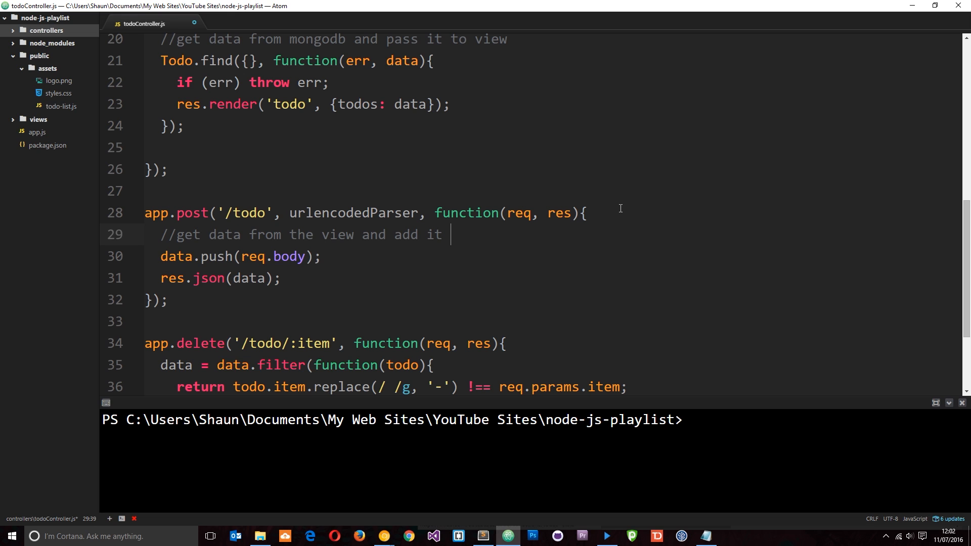
{"action": "type", "text": "to mongodb"}
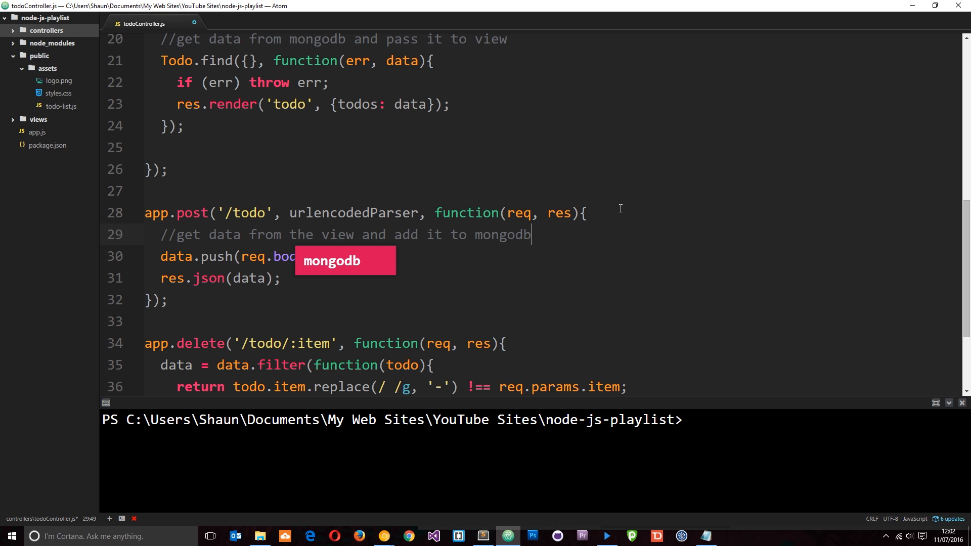
{"action": "left_click", "coordinate": [282, 276]}
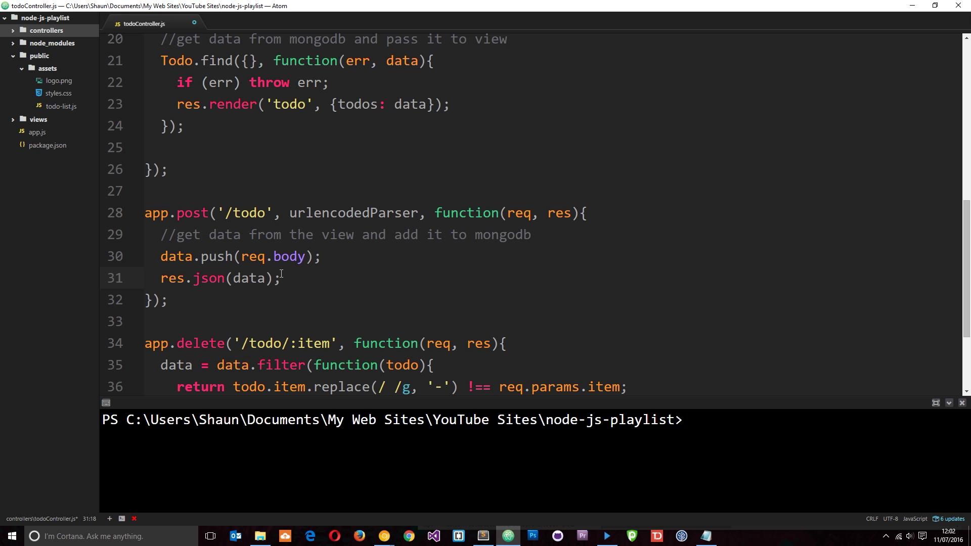
{"action": "left_click", "coordinate": [534, 236]}
{"action": "key", "text": "Return"}
{"action": "type", "text": "var newTodo"}
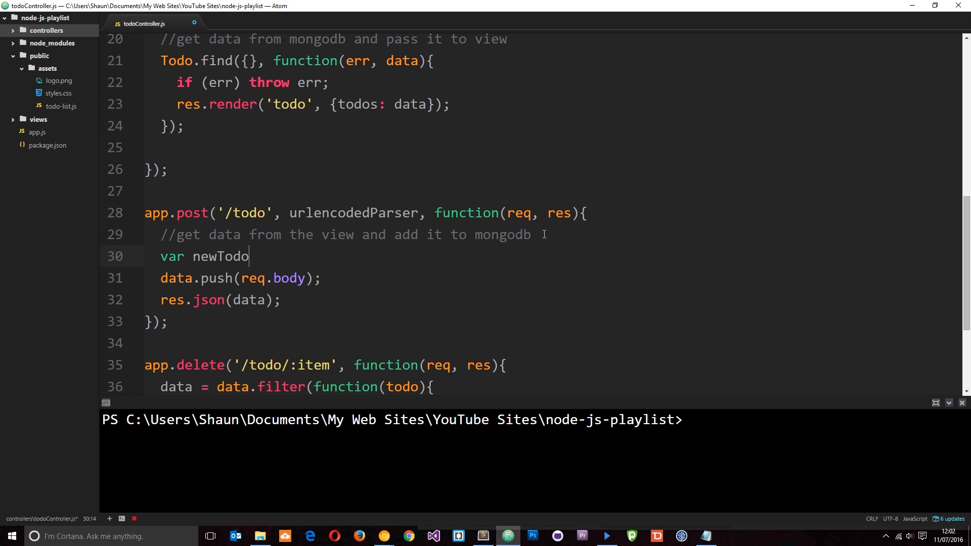
{"action": "type", "text": " = Todo"}
{"action": "scroll", "coordinate": [397, 250], "scroll_direction": "up", "scroll_amount": 1}
{"action": "scroll", "coordinate": [395, 251], "scroll_direction": "up", "scroll_amount": 2}
{"action": "scroll", "coordinate": [395, 251], "scroll_direction": "up", "scroll_amount": 2}
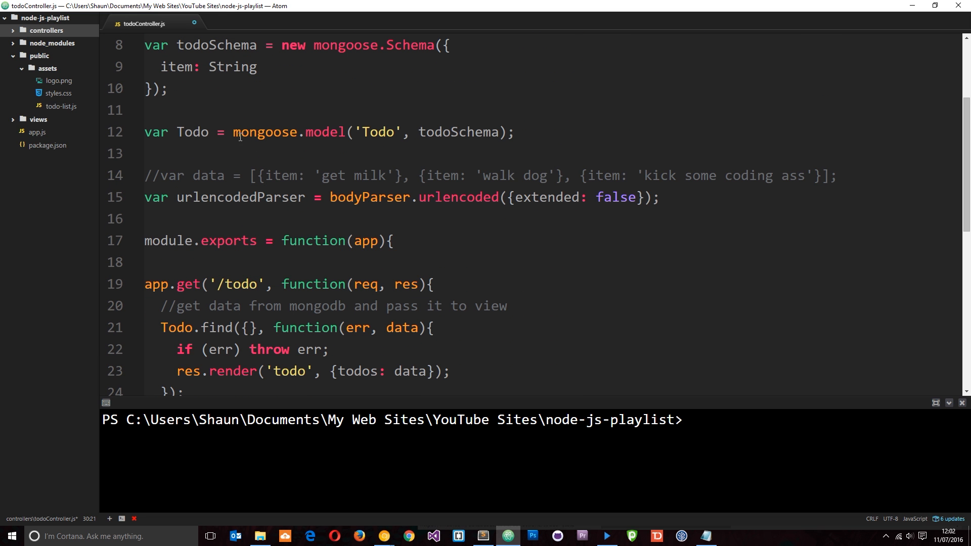
{"action": "scroll", "coordinate": [508, 208], "scroll_direction": "down", "scroll_amount": 3}
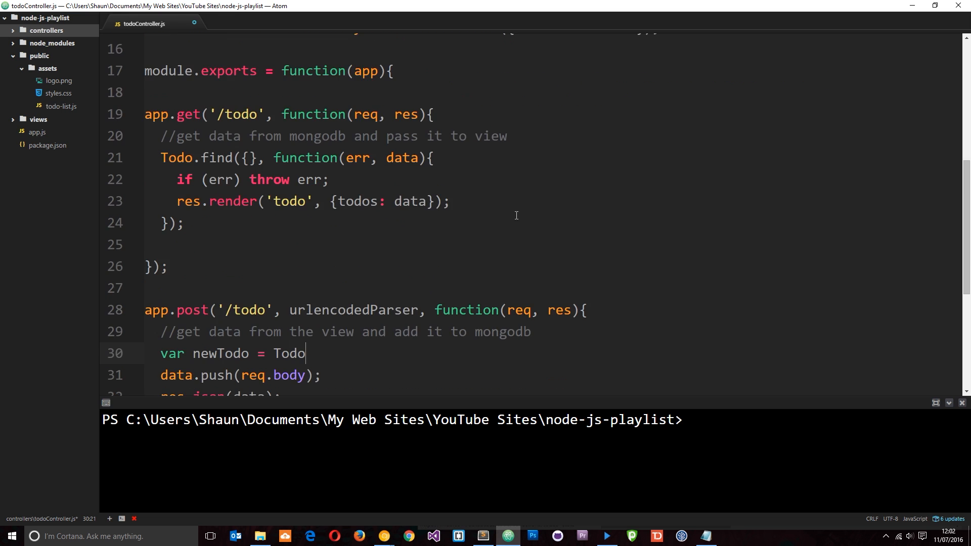
{"action": "scroll", "coordinate": [513, 212], "scroll_direction": "down", "scroll_amount": 1}
{"action": "scroll", "coordinate": [347, 298], "scroll_direction": "down", "scroll_amount": 1}
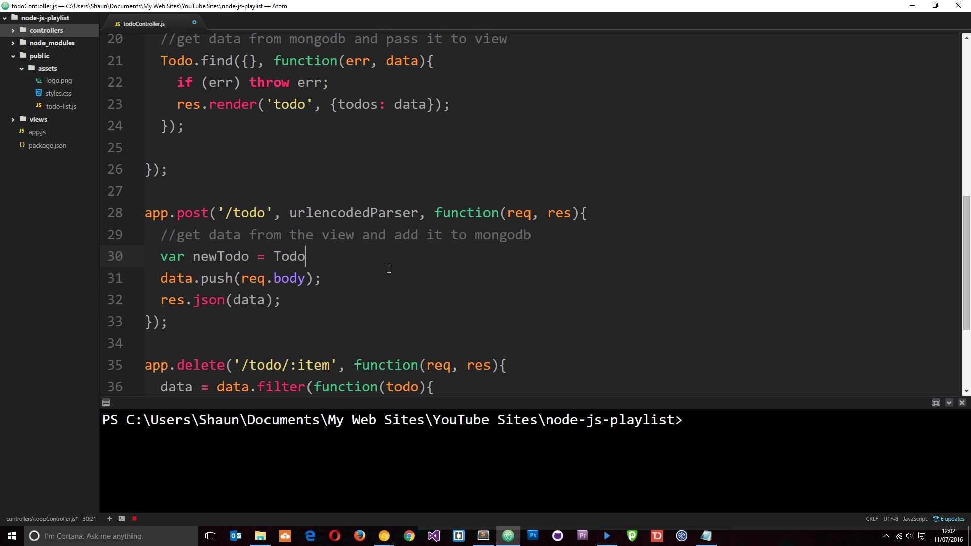
{"action": "type", "text": "("}
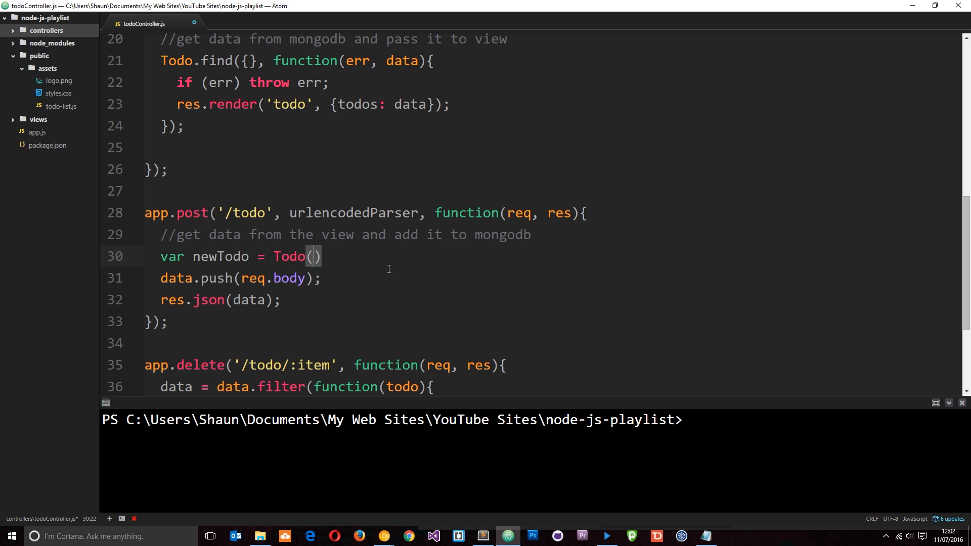
Create 'var newTodo = Todo(req.body)', moving req.body out of the old data.push call
{"action": "left_click_drag", "start_coordinate": [305, 278], "coordinate": [241, 278]}
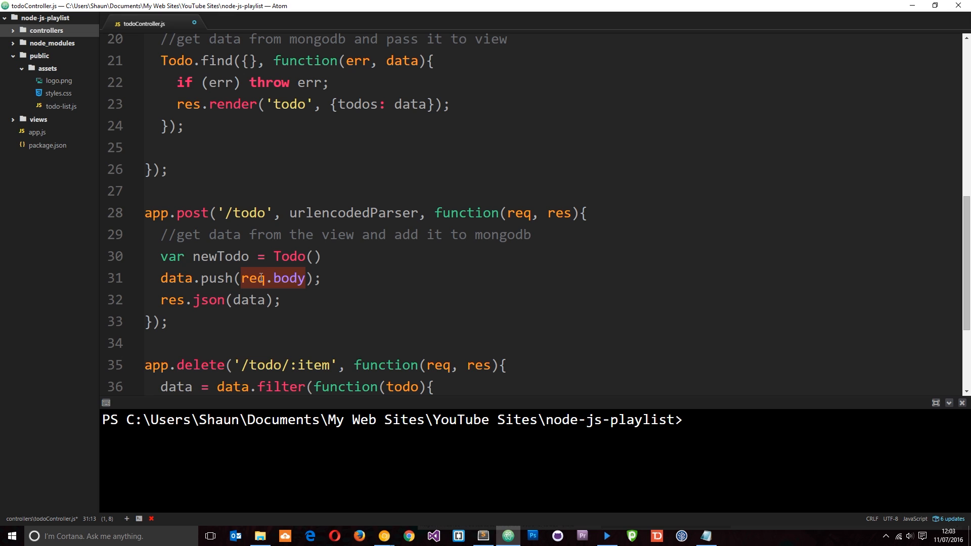
{"action": "key", "text": "ctrl+x"}
{"action": "left_click", "coordinate": [313, 257]}
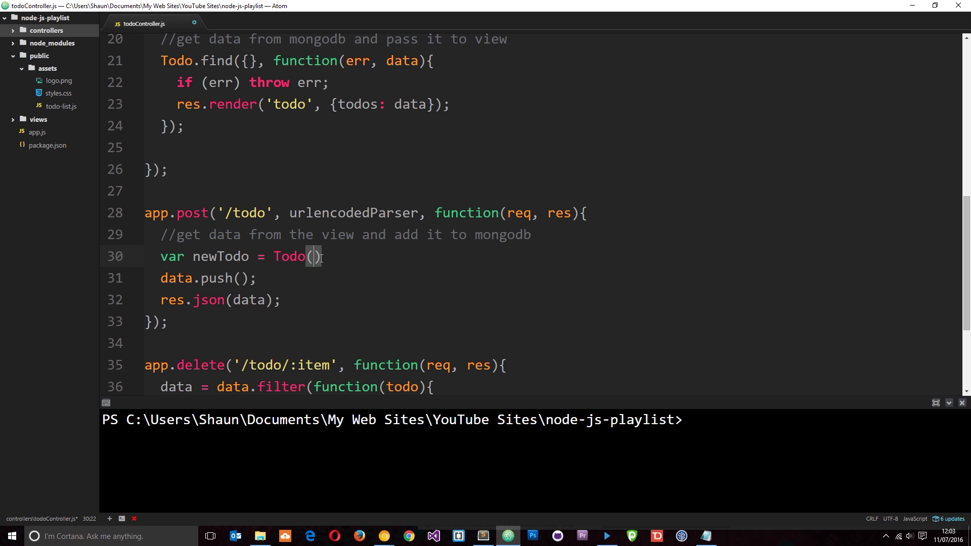
{"action": "key", "text": "ctrl+v"}
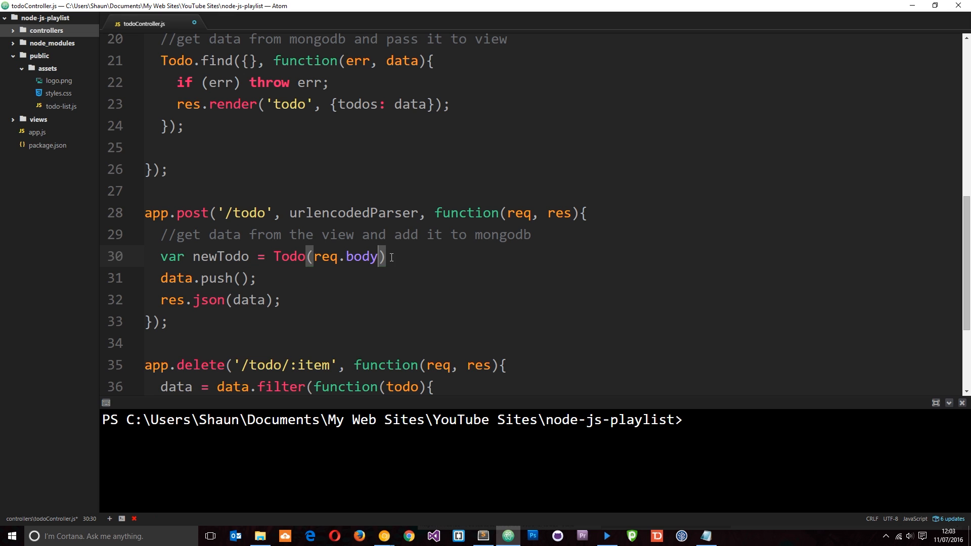
{"action": "left_click_drag", "start_coordinate": [379, 256], "coordinate": [314, 256]}
{"action": "scroll", "coordinate": [371, 234], "scroll_direction": "up", "scroll_amount": 2}
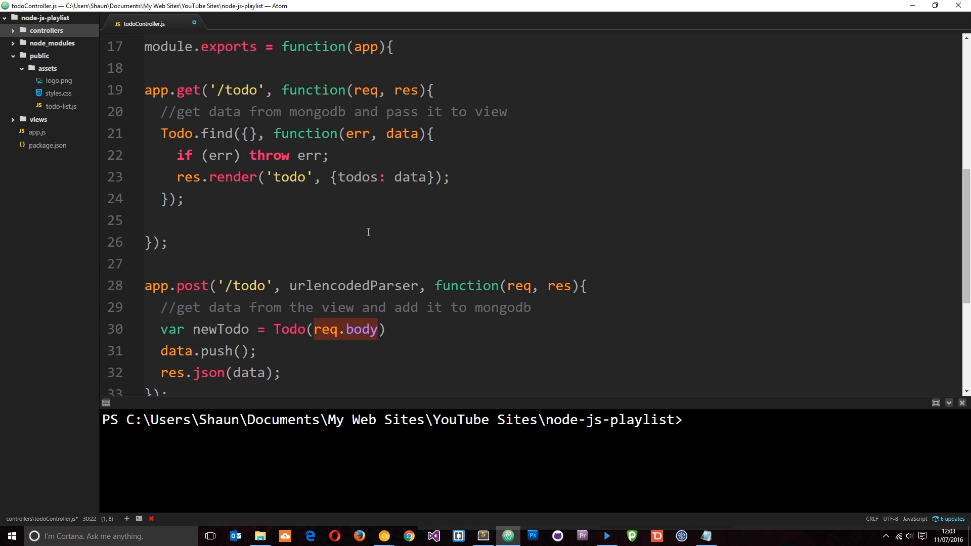
{"action": "scroll", "coordinate": [371, 234], "scroll_direction": "up", "scroll_amount": 1}
{"action": "scroll", "coordinate": [380, 224], "scroll_direction": "up", "scroll_amount": 2}
{"action": "scroll", "coordinate": [387, 216], "scroll_direction": "up", "scroll_amount": 1}
{"action": "scroll", "coordinate": [397, 205], "scroll_direction": "up", "scroll_amount": 1}
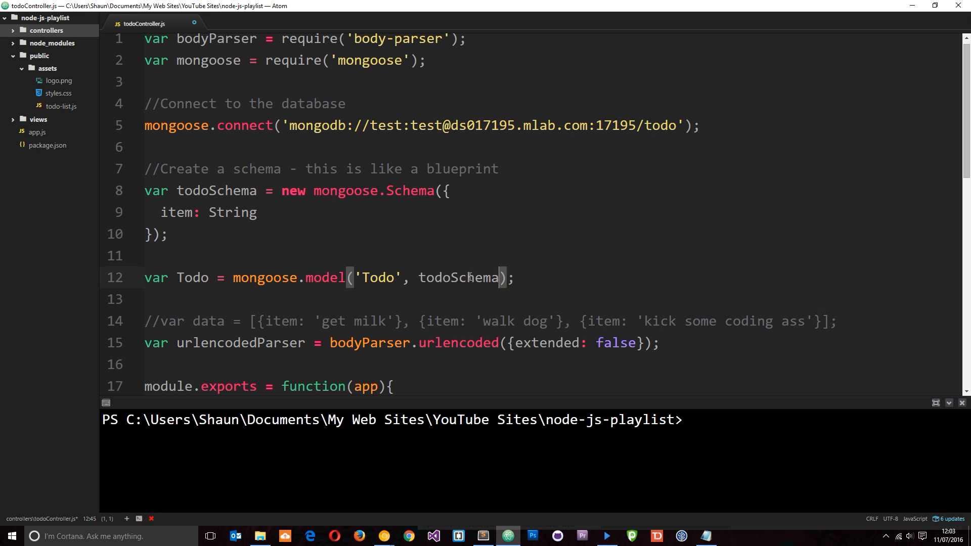
{"action": "left_click_drag", "start_coordinate": [501, 278], "coordinate": [417, 275]}
{"action": "scroll", "coordinate": [418, 271], "scroll_direction": "up", "scroll_amount": 1}
{"action": "scroll", "coordinate": [413, 243], "scroll_direction": "down", "scroll_amount": 2}
{"action": "scroll", "coordinate": [402, 198], "scroll_direction": "down", "scroll_amount": 1}
{"action": "left_click_drag", "start_coordinate": [402, 205], "coordinate": [259, 206]}
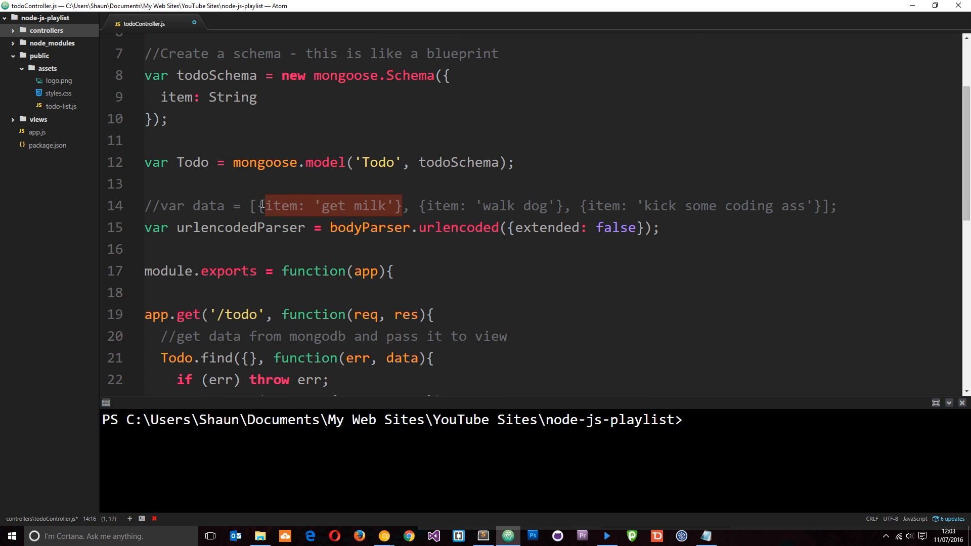
{"action": "scroll", "coordinate": [490, 278], "scroll_direction": "down", "scroll_amount": 1}
{"action": "scroll", "coordinate": [491, 254], "scroll_direction": "down", "scroll_amount": 3}
{"action": "scroll", "coordinate": [451, 223], "scroll_direction": "down", "scroll_amount": 2}
{"action": "left_click", "coordinate": [396, 218]}
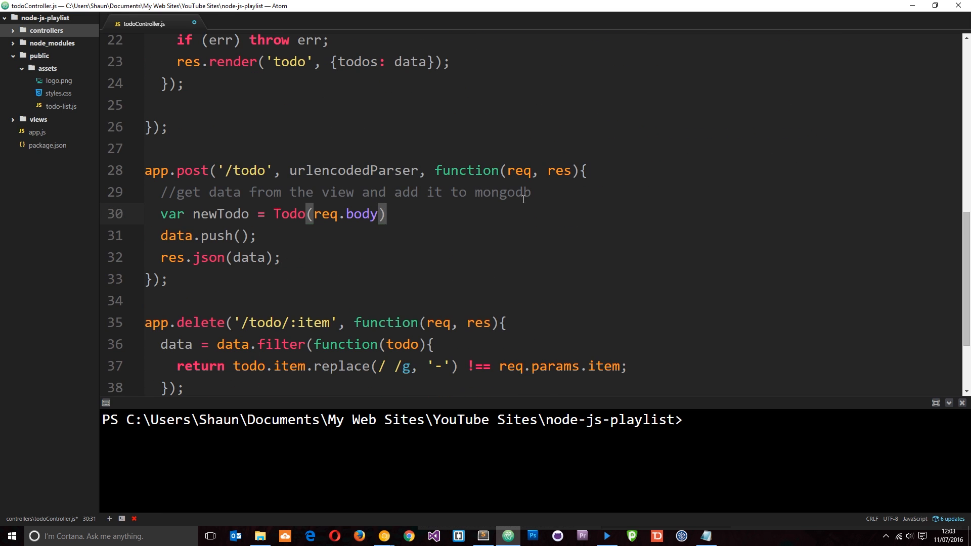
{"action": "type", "text": ".save"}
{"action": "type", "text": "()"}
{"action": "type", "text": "function()"}
{"action": "type", "text": "err,data){"}
Chain .save() with a callback that throws on error and returns res.json(data), removing the old data.push and res.json lines
{"action": "key", "text": "Return"}
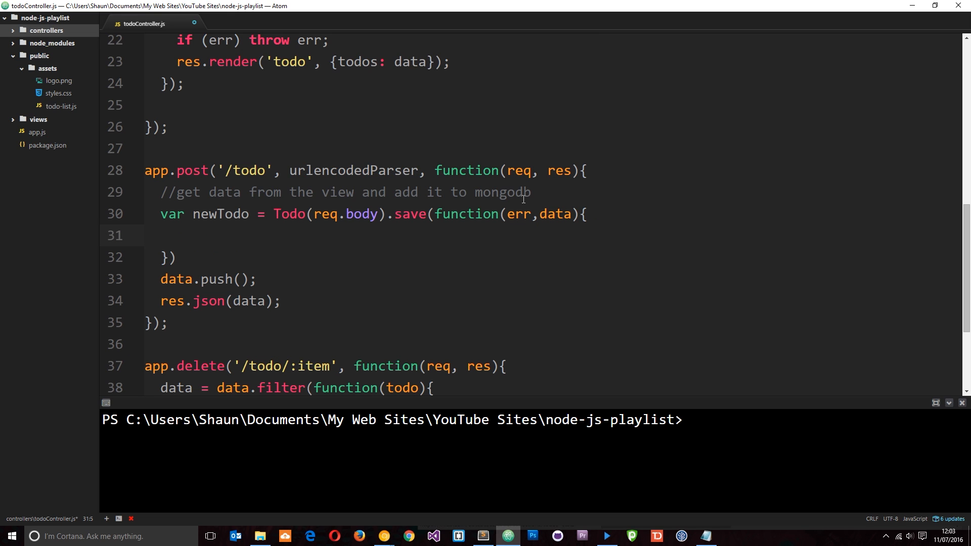
{"action": "type", "text": "if (err) throw err;"}
{"action": "key", "text": "Return"}
{"action": "type", "text": "re"}
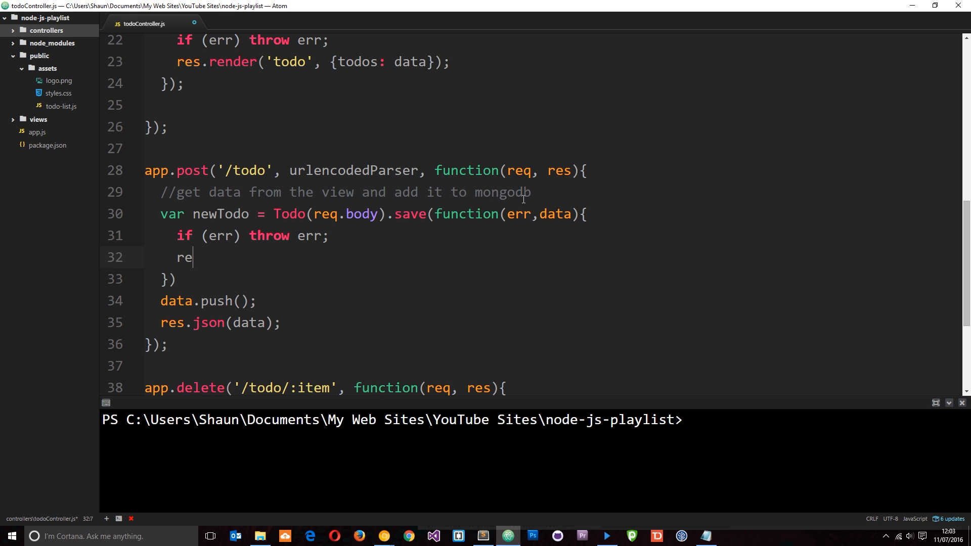
{"action": "type", "text": "s.json(data)"}
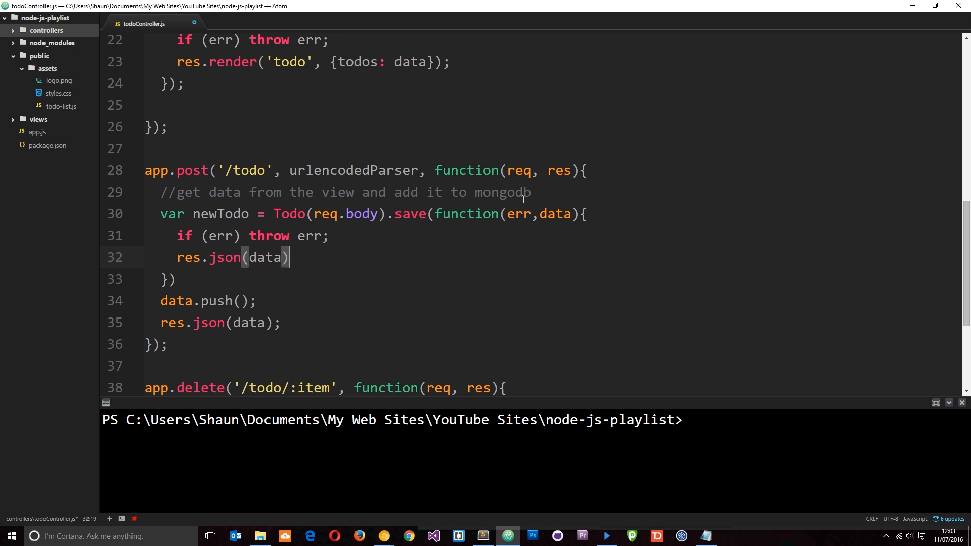
{"action": "type", "text": ";"}
{"action": "left_click_drag", "start_coordinate": [291, 318], "coordinate": [128, 297]}
{"action": "key", "text": "BackSpace"}
{"action": "key", "text": "BackSpace"}
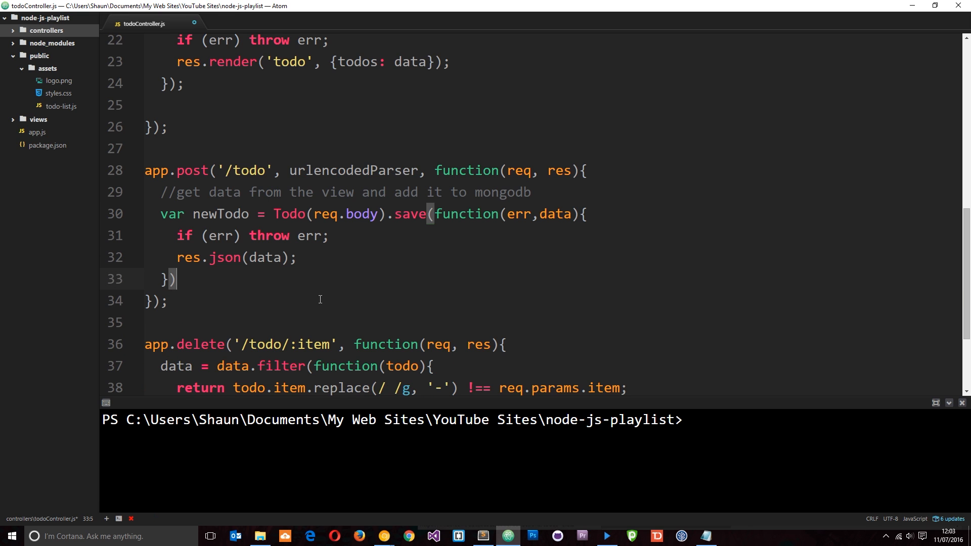
{"action": "scroll", "coordinate": [319, 287], "scroll_direction": "up", "scroll_amount": 1}
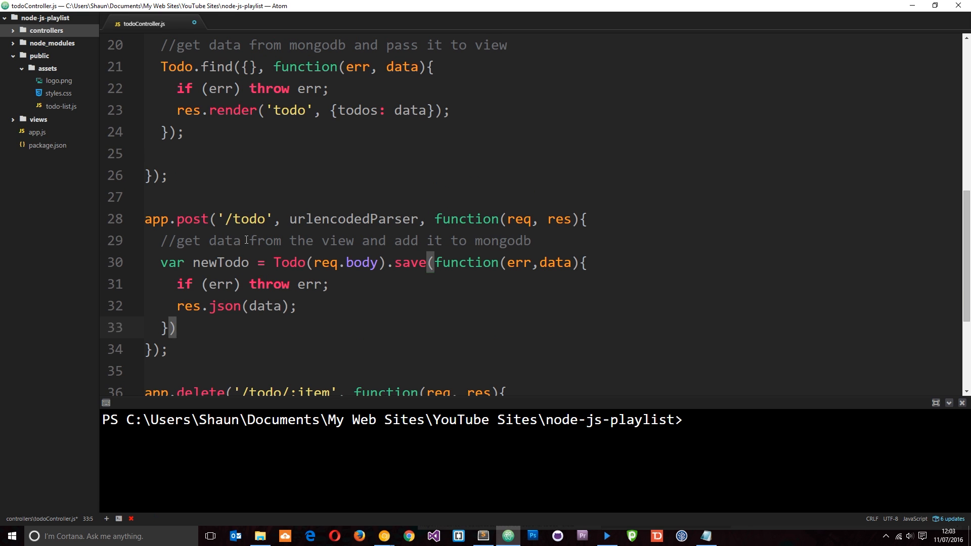
{"action": "left_click_drag", "start_coordinate": [273, 263], "coordinate": [430, 264]}
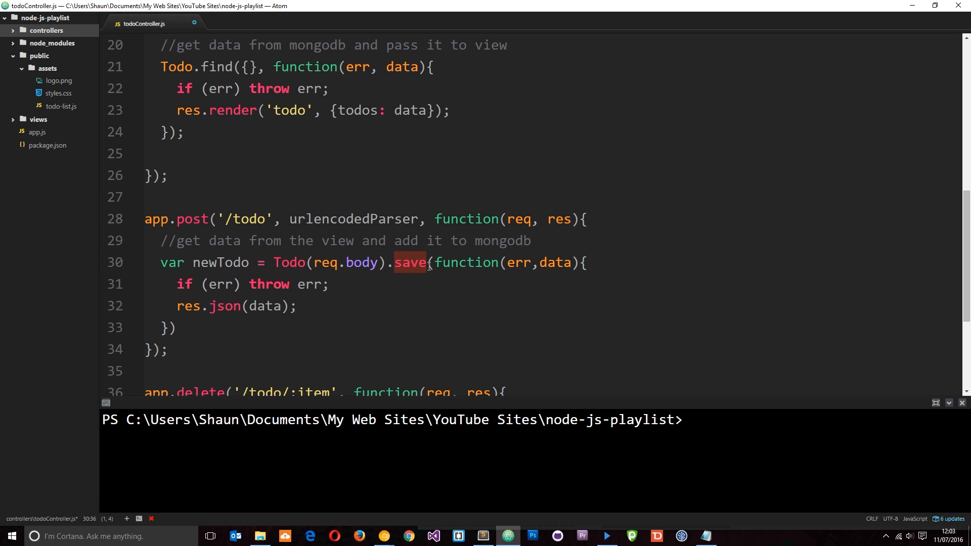
{"action": "scroll", "coordinate": [429, 265], "scroll_direction": "down", "scroll_amount": 3}
{"action": "left_click", "coordinate": [506, 212]}
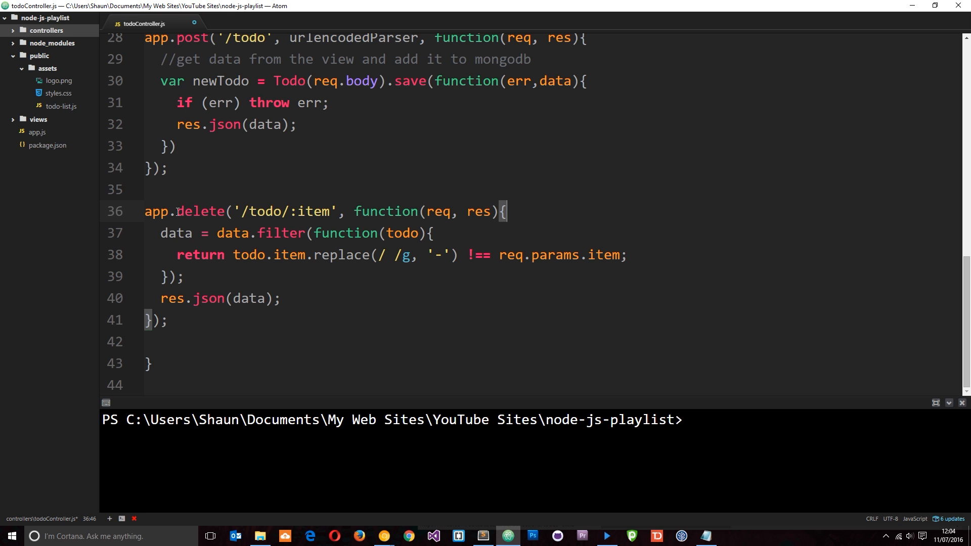
Add a comment inside the DELETE route about deleting the requested item from mongodb
{"action": "left_click_drag", "start_coordinate": [177, 212], "coordinate": [223, 212]}
{"action": "left_click", "coordinate": [554, 211]}
{"action": "key", "text": "Return"}
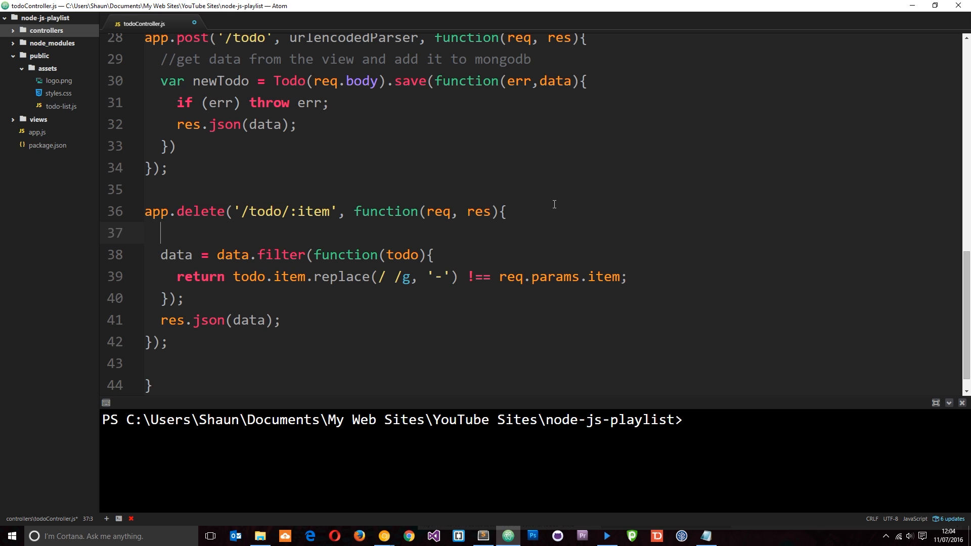
{"action": "type", "text": "//delete the requested item from mongodb"}
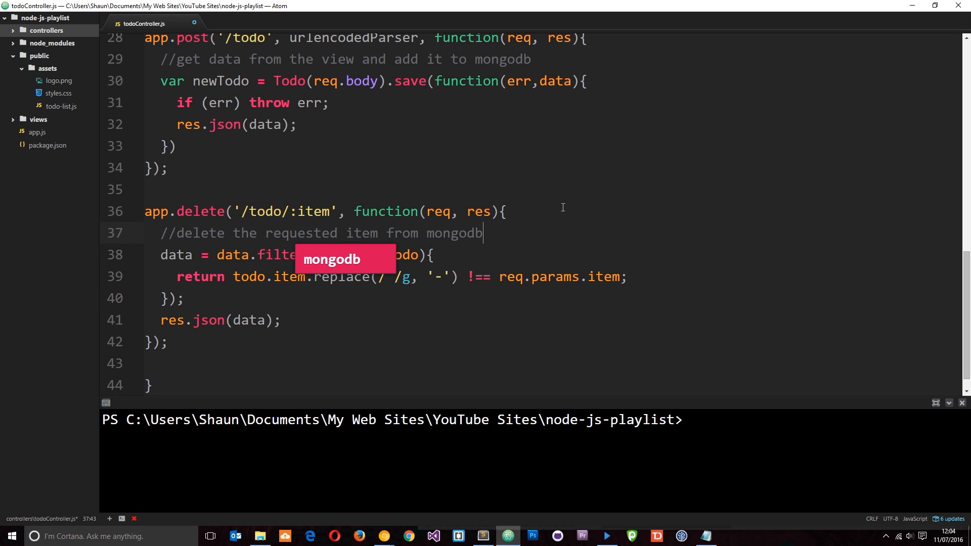
{"action": "key", "text": "Escape"}
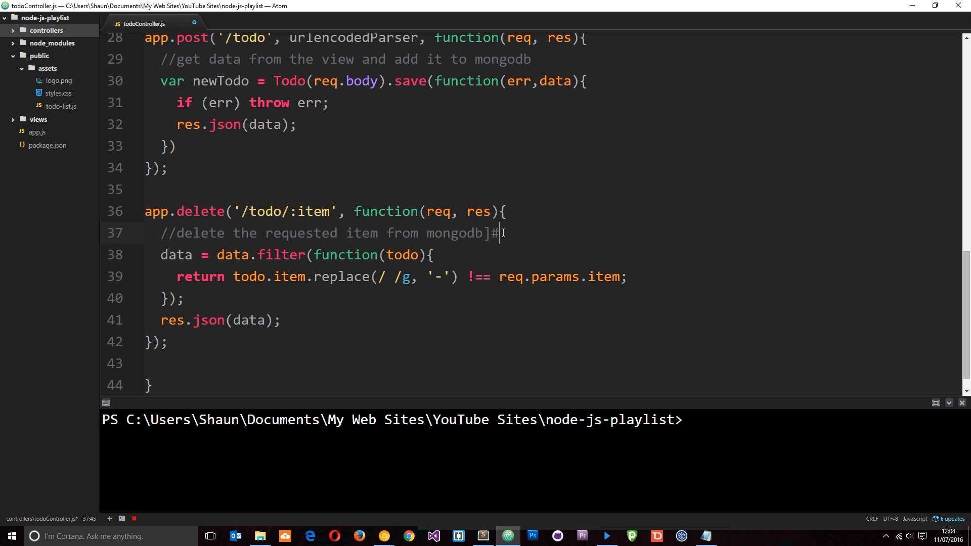
{"action": "key", "text": "Return"}
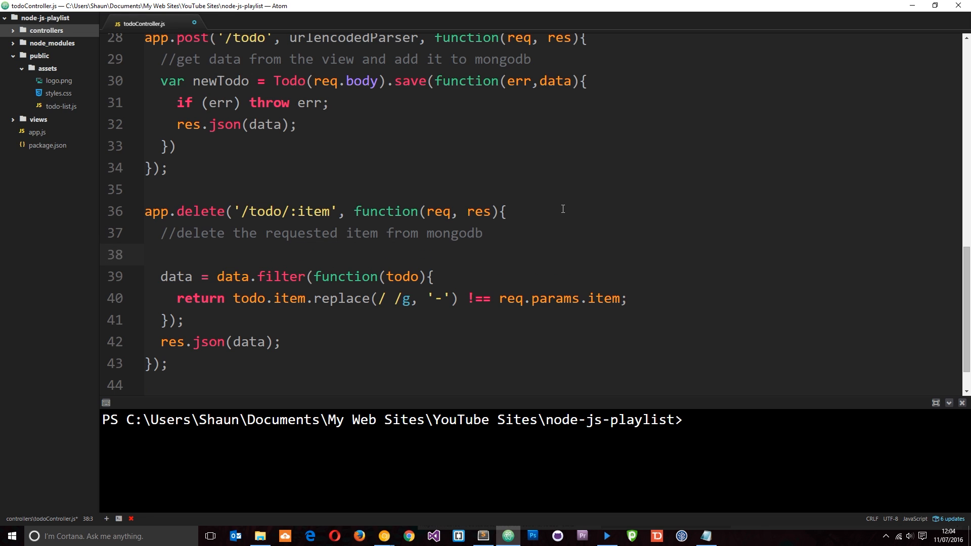
{"action": "type", "text": "Todo."}
{"action": "type", "text": "find()"}
Write Todo.find({item: req.params.item.replace(/\-/g, " ")}) matching the :item route parameter, and save
{"action": "left_click", "coordinate": [334, 212]}
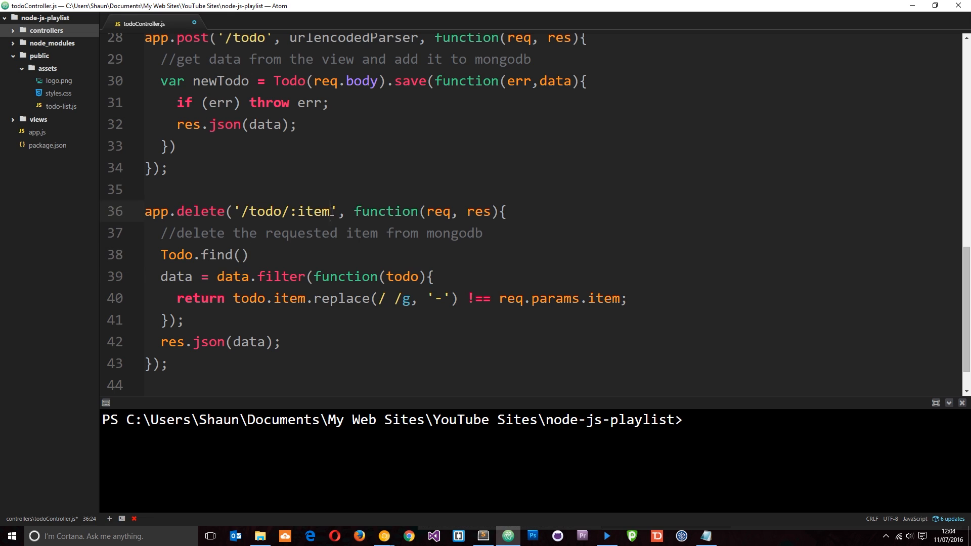
{"action": "key", "text": "shift+Left"}
{"action": "key", "text": "shift+Left"}
{"action": "key", "text": "shift+Left"}
{"action": "key", "text": "shift+Left"}
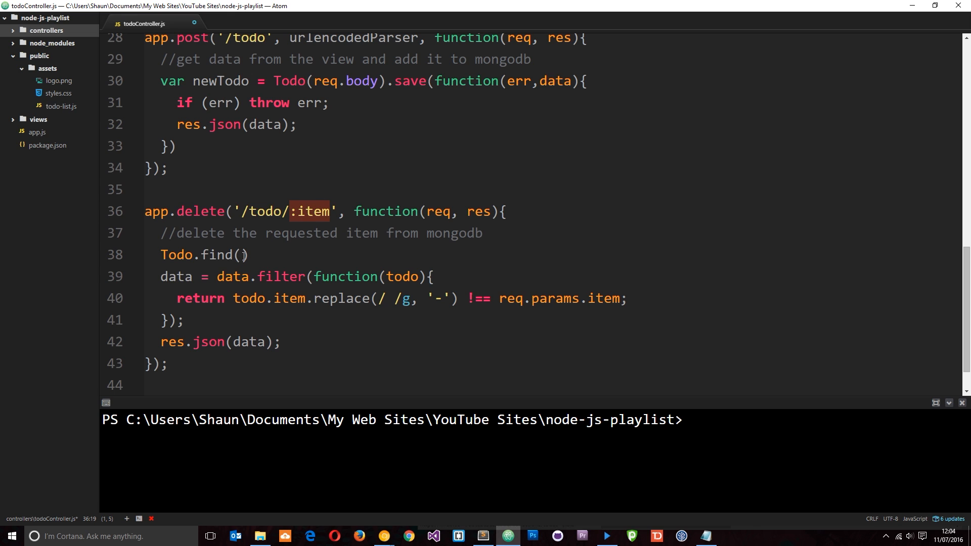
{"action": "left_click", "coordinate": [242, 255]}
{"action": "type", "text": "{item:"}
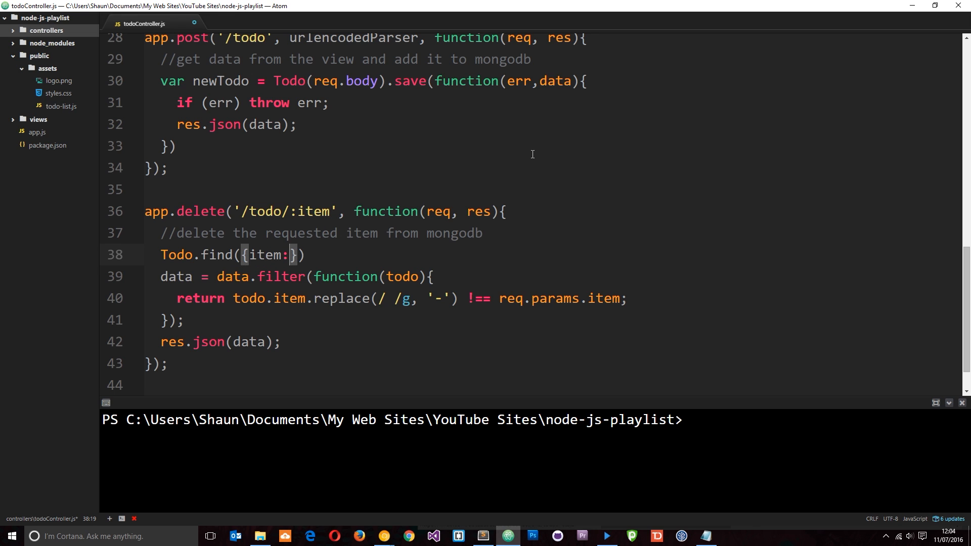
{"action": "type", "text": " req.params.item.replace("}
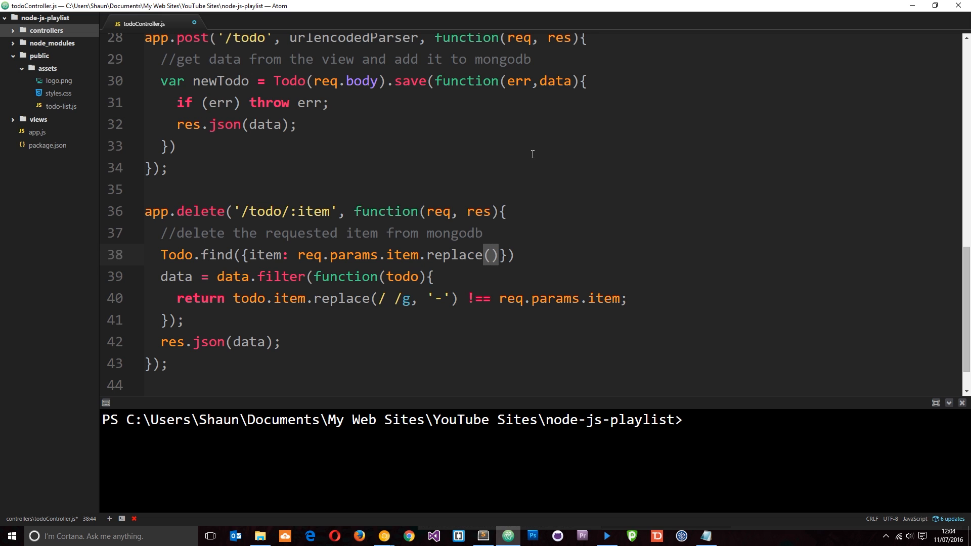
{"action": "type", "text": "/\\"}
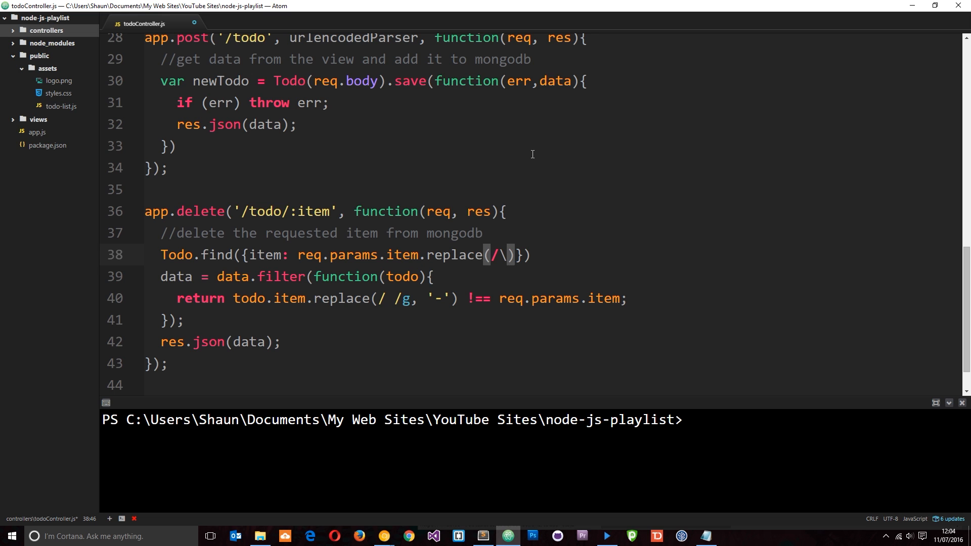
{"action": "type", "text": "-/g"}
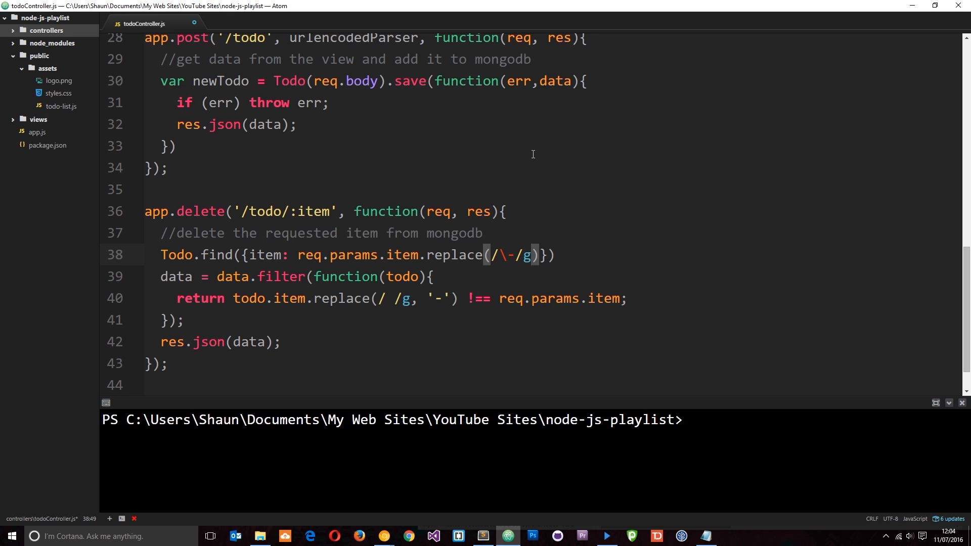
{"action": "type", "text": ")"}
{"action": "key", "text": "Left"}
{"action": "type", "text": ", \""}
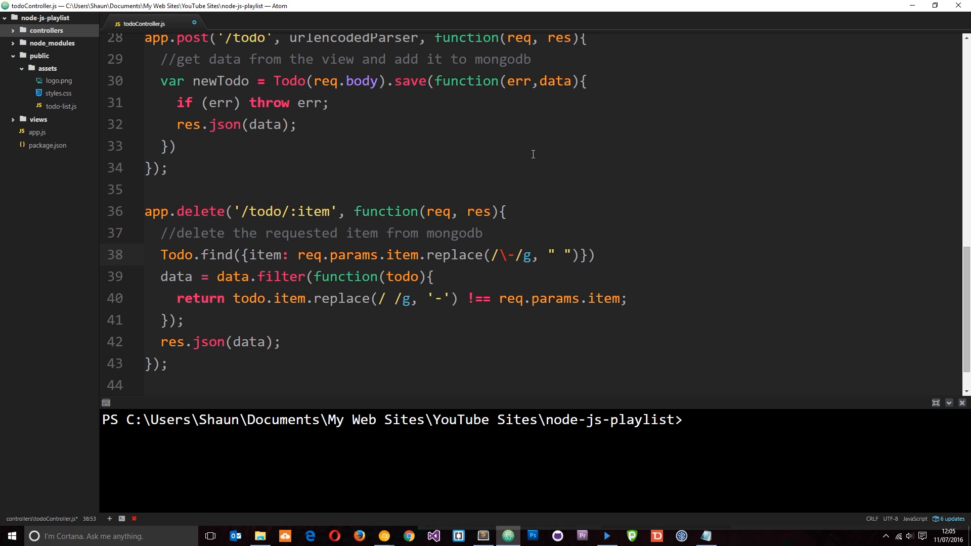
{"action": "key", "text": "ctrl+s"}
{"action": "key", "text": "shift+Left"}
{"action": "left_click_drag", "start_coordinate": [234, 255], "coordinate": [195, 256]}
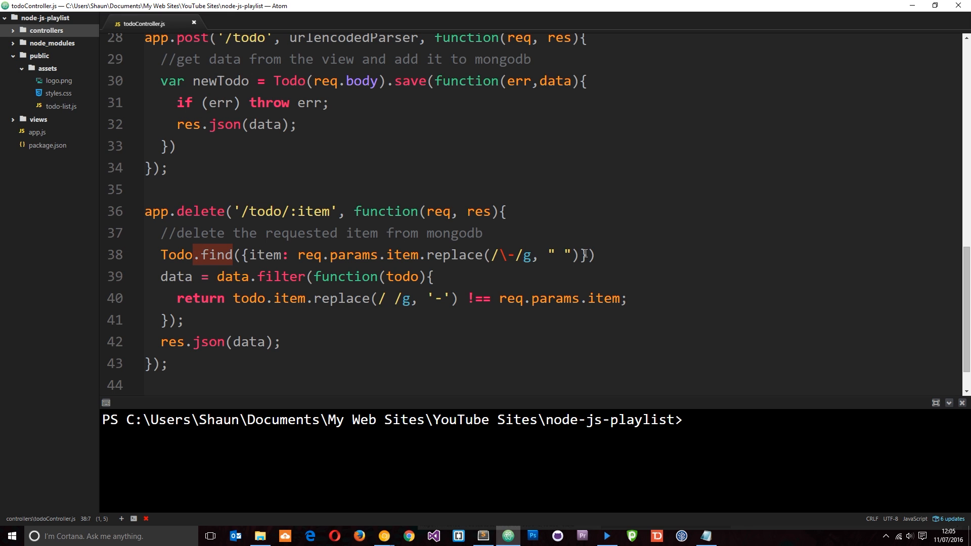
{"action": "left_click", "coordinate": [511, 255]}
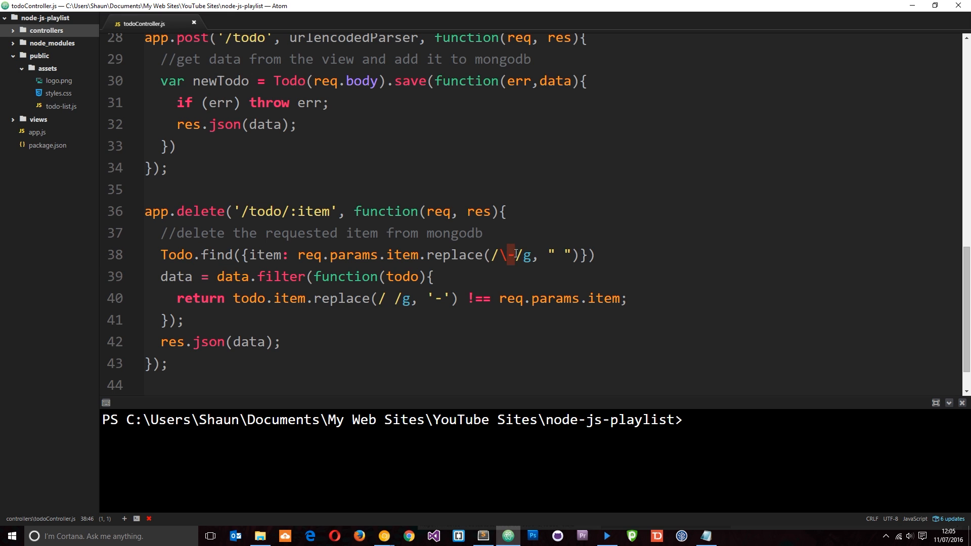
{"action": "left_click_drag", "start_coordinate": [336, 211], "coordinate": [282, 212]}
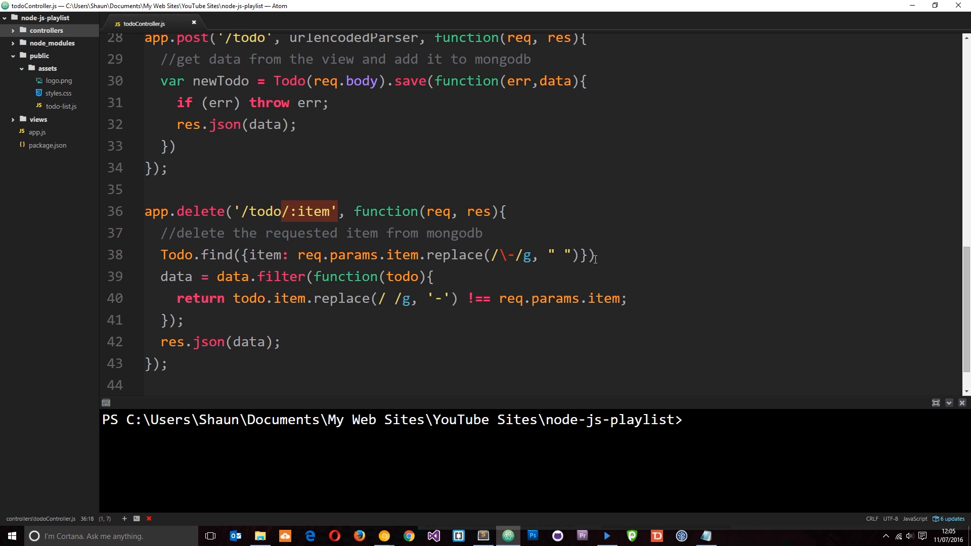
{"action": "left_click", "coordinate": [579, 255]}
{"action": "type", "text": ")"}
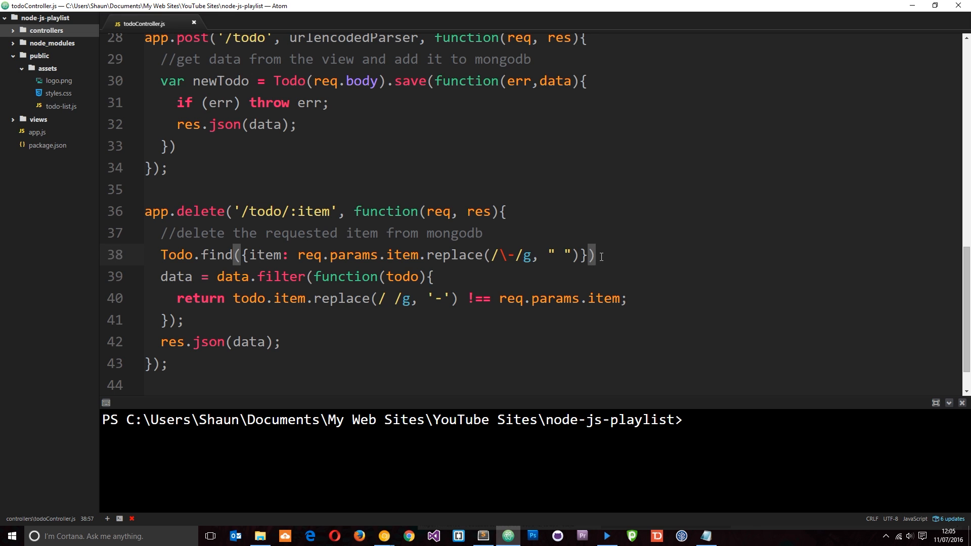
{"action": "type", "text": ".R"}
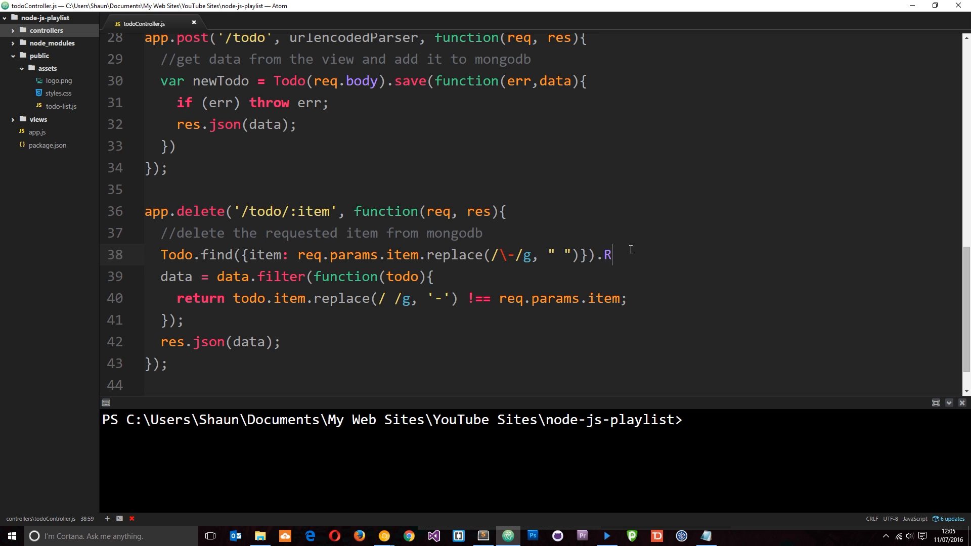
{"action": "type", "text": "EMOVE"}
Chain .remove(function(err,data){ if (err) throw err; res.json(data); }) onto the find query
{"action": "key", "text": "BackSpace"}
{"action": "key", "text": "BackSpace"}
{"action": "key", "text": "BackSpace"}
{"action": "key", "text": "BackSpace"}
{"action": "key", "text": "BackSpace"}
{"action": "key", "text": "BackSpace"}
{"action": "type", "text": "r"}
{"action": "type", "text": "ve(function(err,data){}"}
{"action": "key", "text": "Left"}
{"action": "key", "text": "Return"}
{"action": "key", "text": "Down"}
{"action": "type", "text": ";"}
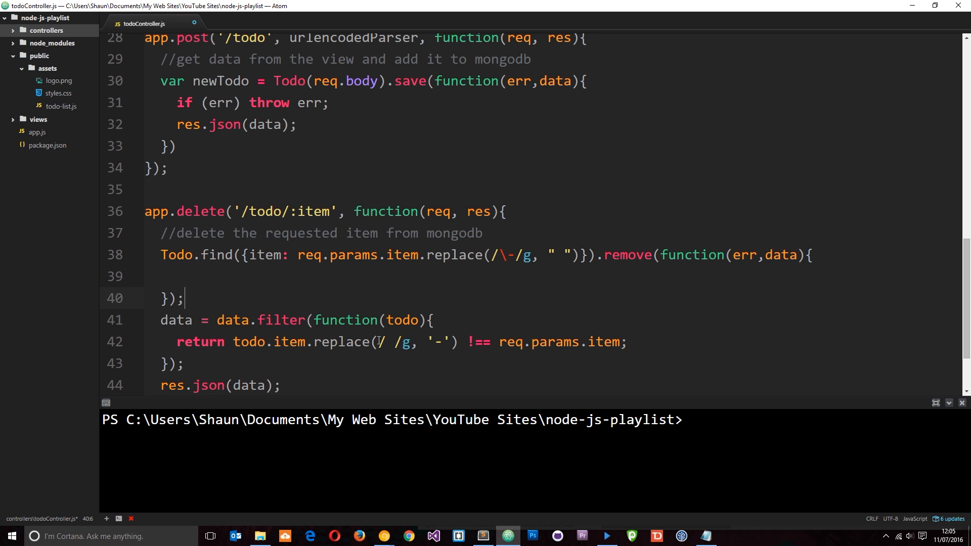
{"action": "left_click", "coordinate": [259, 274]}
{"action": "type", "text": "if (err) throw err;"}
{"action": "key", "text": "Return"}
{"action": "type", "text": "res."}
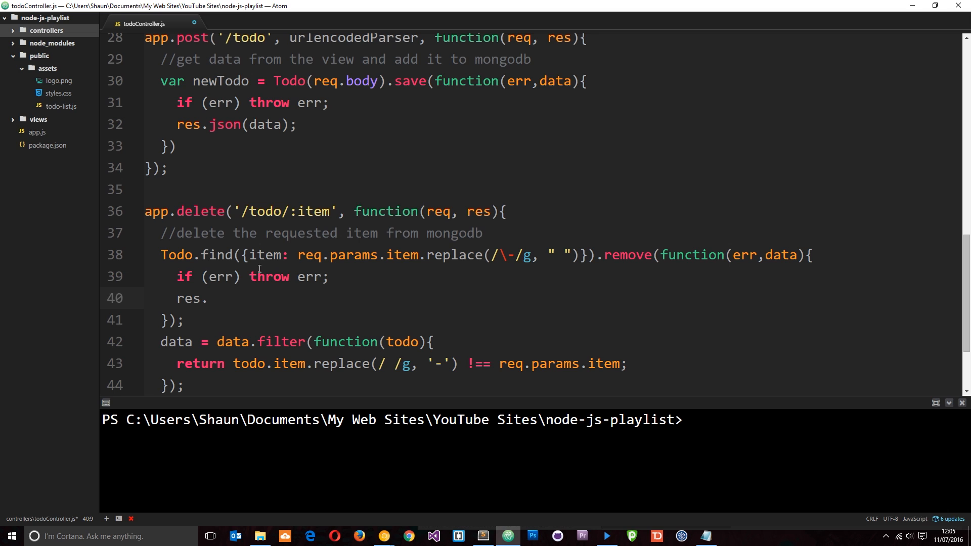
{"action": "type", "text": "json()"}
{"action": "key", "text": "Left"}
{"action": "type", "text": "data"}
{"action": "key", "text": "Right"}
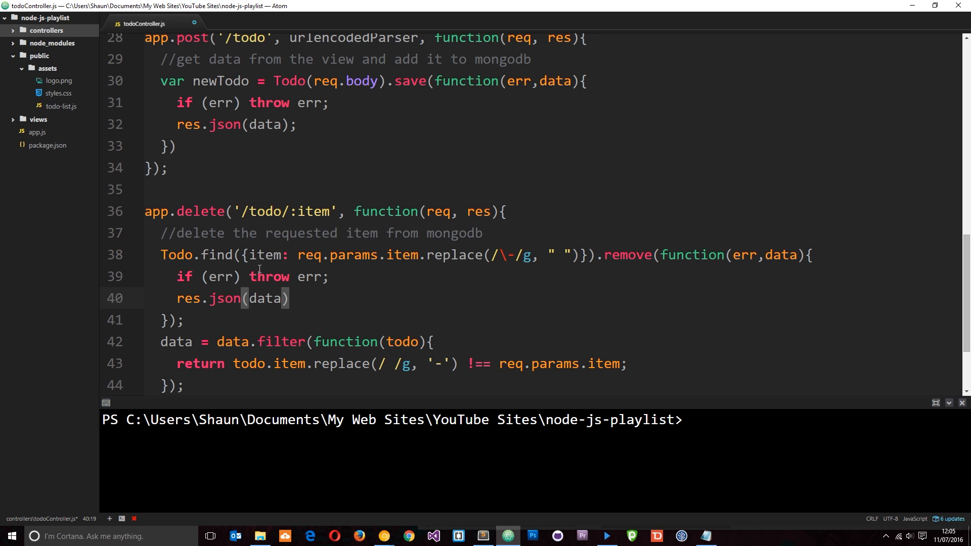
{"action": "type", "text": ";"}
Delete the old data.filter and res.json lines from the DELETE route and save todoController.js
{"action": "left_click_drag", "start_coordinate": [799, 255], "coordinate": [767, 256]}
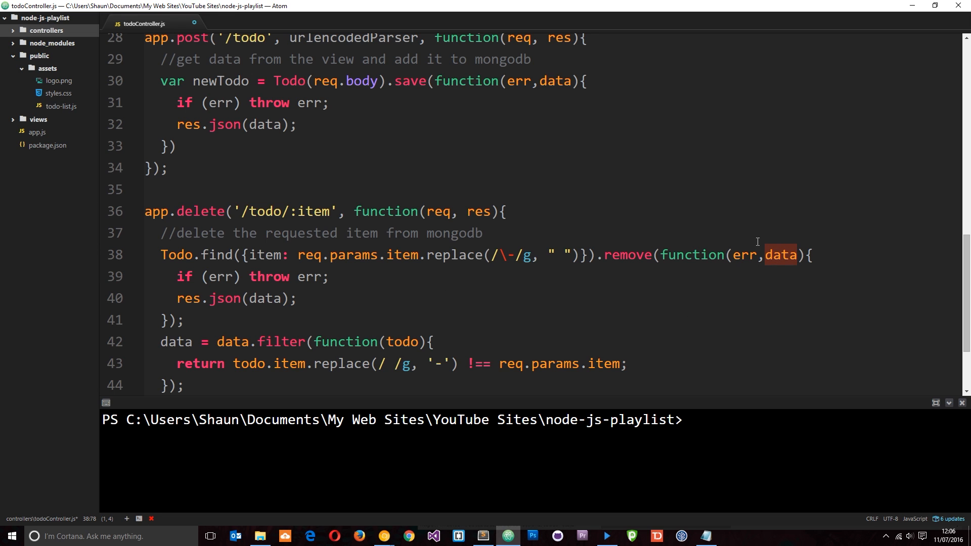
{"action": "scroll", "coordinate": [484, 324], "scroll_direction": "down", "scroll_amount": 1}
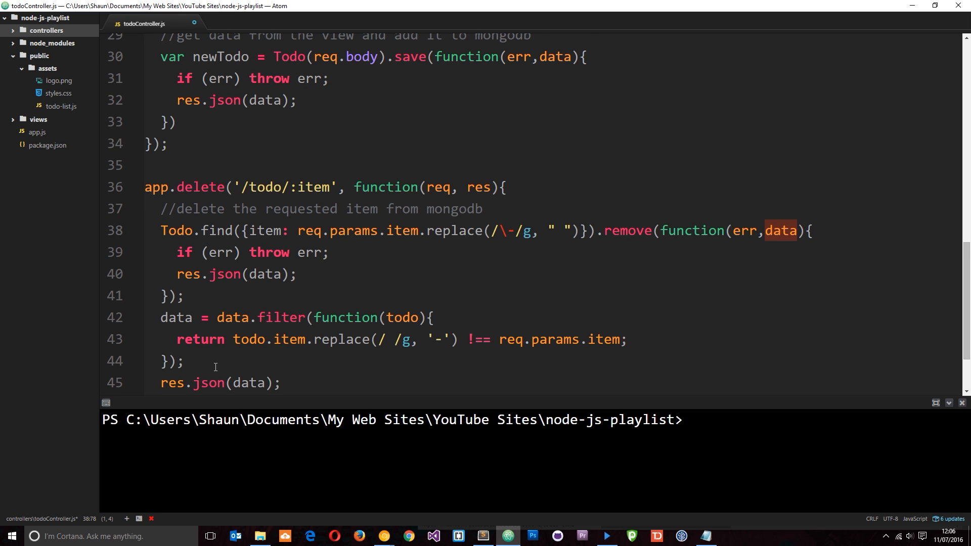
{"action": "scroll", "coordinate": [305, 367], "scroll_direction": "down", "scroll_amount": 1}
{"action": "left_click_drag", "start_coordinate": [288, 358], "coordinate": [145, 293]}
{"action": "key", "text": "BackSpace"}
{"action": "key", "text": "BackSpace"}
{"action": "scroll", "coordinate": [245, 301], "scroll_direction": "up", "scroll_amount": 1}
{"action": "key", "text": "ctrl+s"}
{"action": "scroll", "coordinate": [446, 324], "scroll_direction": "up", "scroll_amount": 4}
{"action": "scroll", "coordinate": [447, 323], "scroll_direction": "up", "scroll_amount": 3}
{"action": "scroll", "coordinate": [425, 319], "scroll_direction": "down", "scroll_amount": 2}
{"action": "scroll", "coordinate": [402, 311], "scroll_direction": "up", "scroll_amount": 4}
{"action": "scroll", "coordinate": [388, 306], "scroll_direction": "up", "scroll_amount": 1}
{"action": "scroll", "coordinate": [406, 309], "scroll_direction": "up", "scroll_amount": 3}
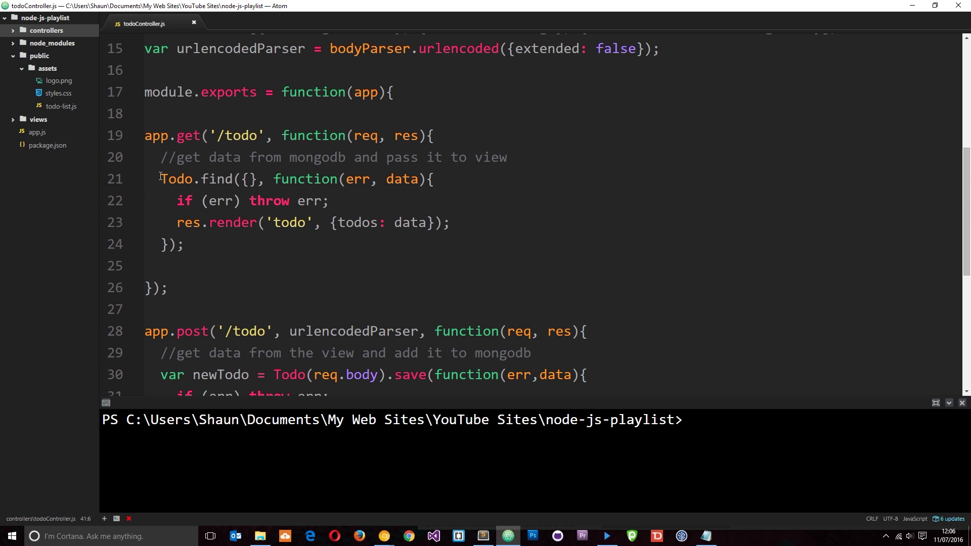
{"action": "scroll", "coordinate": [152, 191], "scroll_direction": "up", "scroll_amount": 1}
{"action": "scroll", "coordinate": [508, 271], "scroll_direction": "up", "scroll_amount": 3}
{"action": "scroll", "coordinate": [521, 176], "scroll_direction": "up", "scroll_amount": 2}
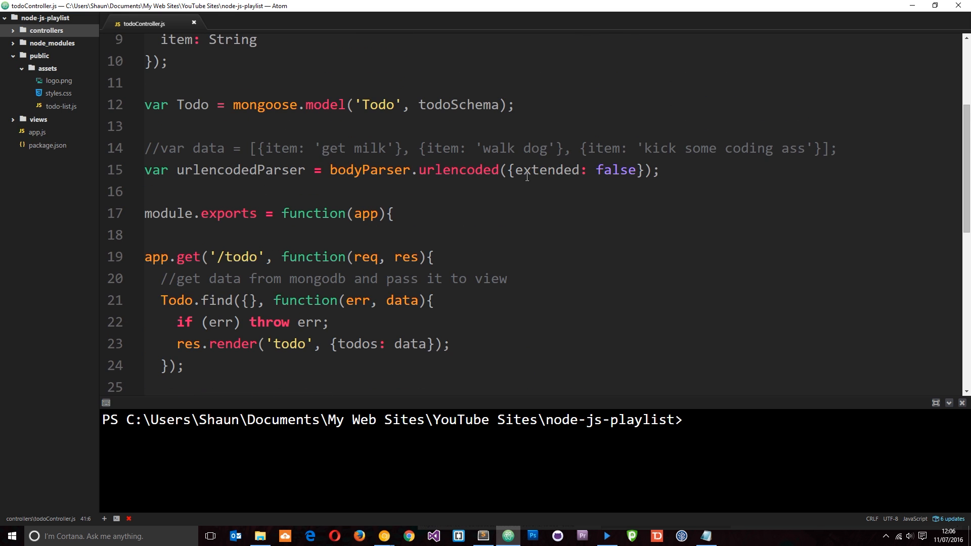
{"action": "scroll", "coordinate": [487, 220], "scroll_direction": "down", "scroll_amount": 1}
Start the app with nodemon and bring the browser with the mLab collection forward
{"action": "left_click", "coordinate": [750, 414]}
{"action": "type", "text": "nodemon app"}
{"action": "key", "text": "Return"}
{"action": "left_click", "coordinate": [935, 5]}
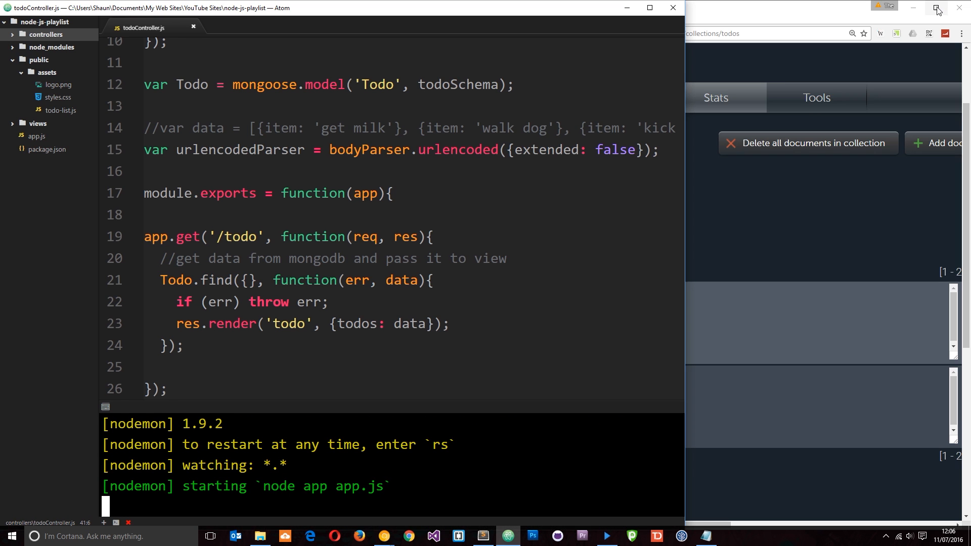
{"action": "left_click", "coordinate": [757, 219]}
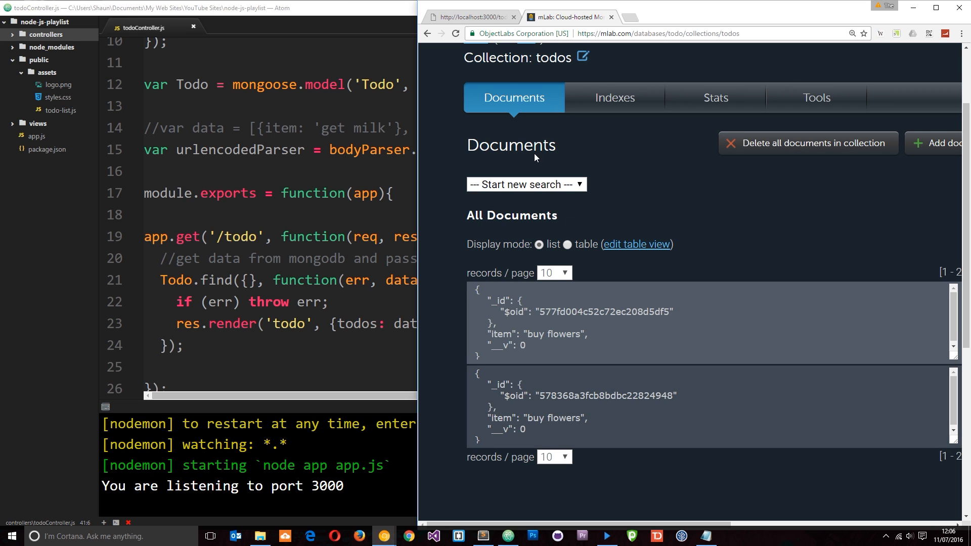
{"action": "scroll", "coordinate": [635, 198], "scroll_direction": "up", "scroll_amount": 2}
{"action": "scroll", "coordinate": [766, 141], "scroll_direction": "down", "scroll_amount": 3}
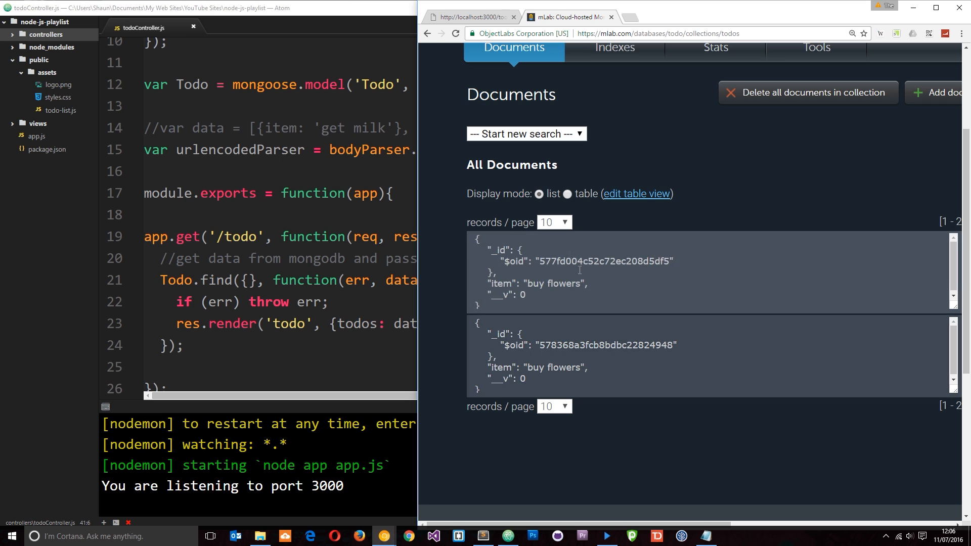
{"action": "scroll", "coordinate": [319, 216], "scroll_direction": "up", "scroll_amount": 1}
{"action": "scroll", "coordinate": [315, 243], "scroll_direction": "up", "scroll_amount": 1}
{"action": "scroll", "coordinate": [308, 280], "scroll_direction": "up", "scroll_amount": 2}
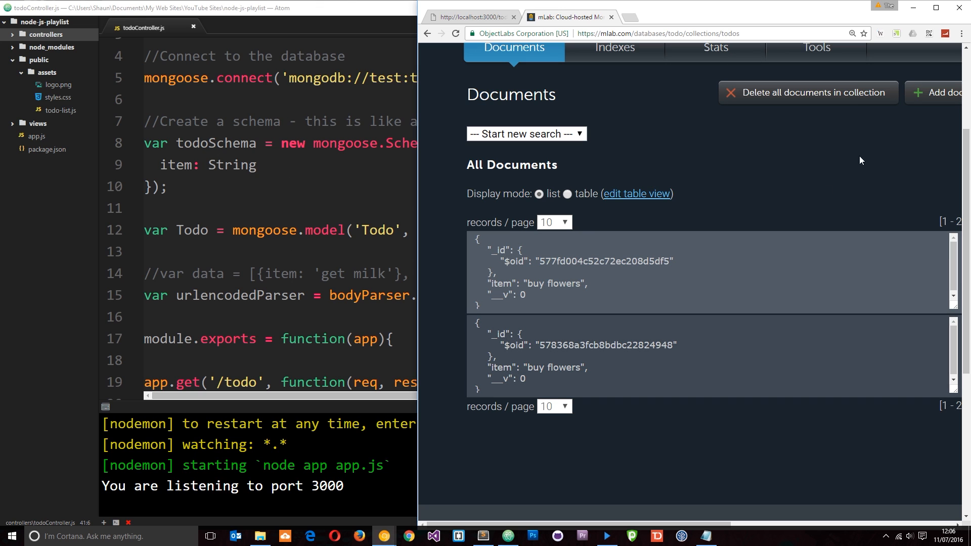
Delete all documents in the mLab todos collection and switch to the localhost:3000 todo app tab
{"action": "left_click", "coordinate": [774, 102]}
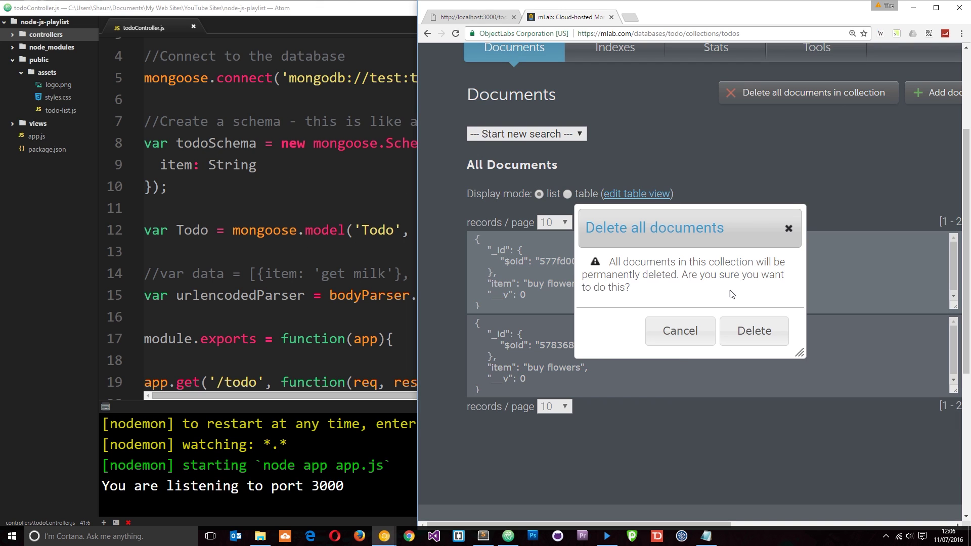
{"action": "left_click", "coordinate": [778, 330]}
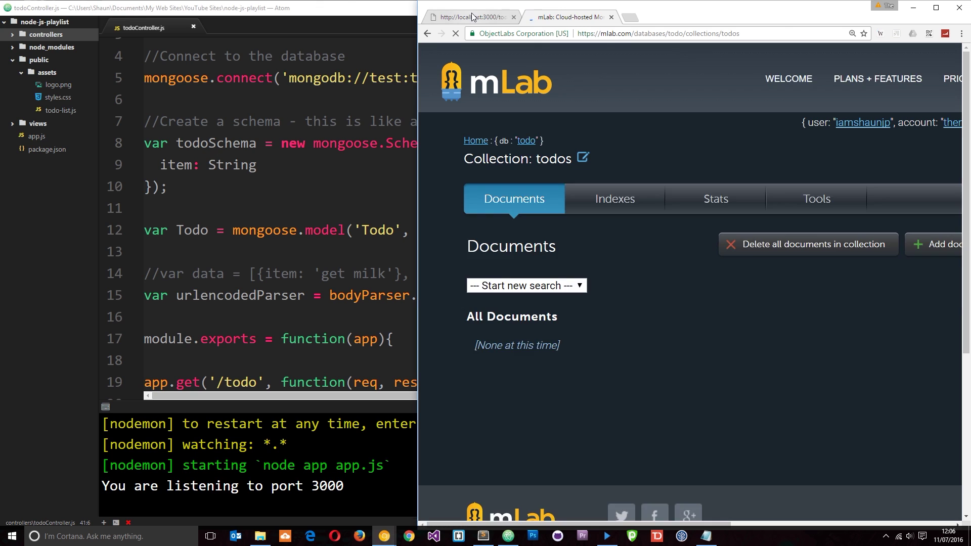
{"action": "left_click", "coordinate": [473, 17]}
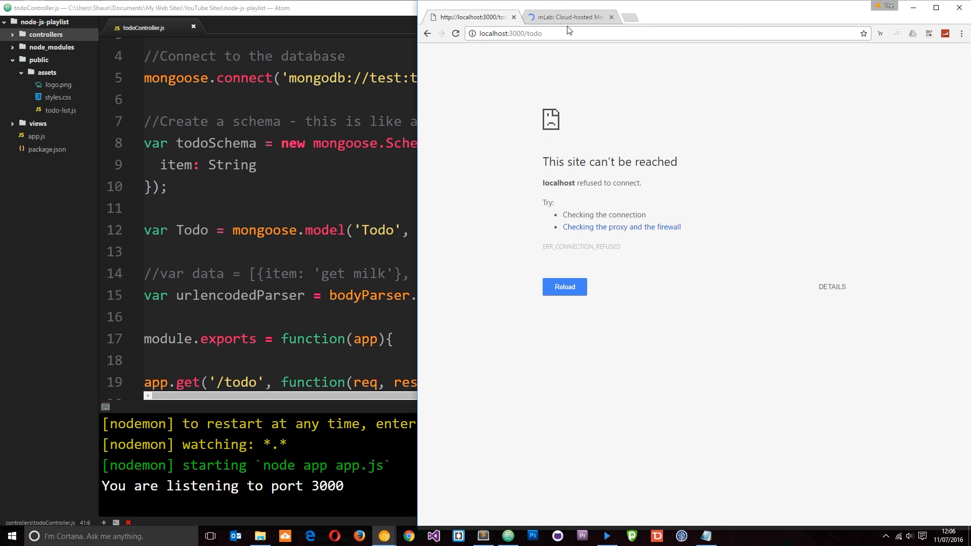
Reload the todo app page and check the now empty todos collection
{"action": "left_click", "coordinate": [584, 34]}
{"action": "key", "text": "Return"}
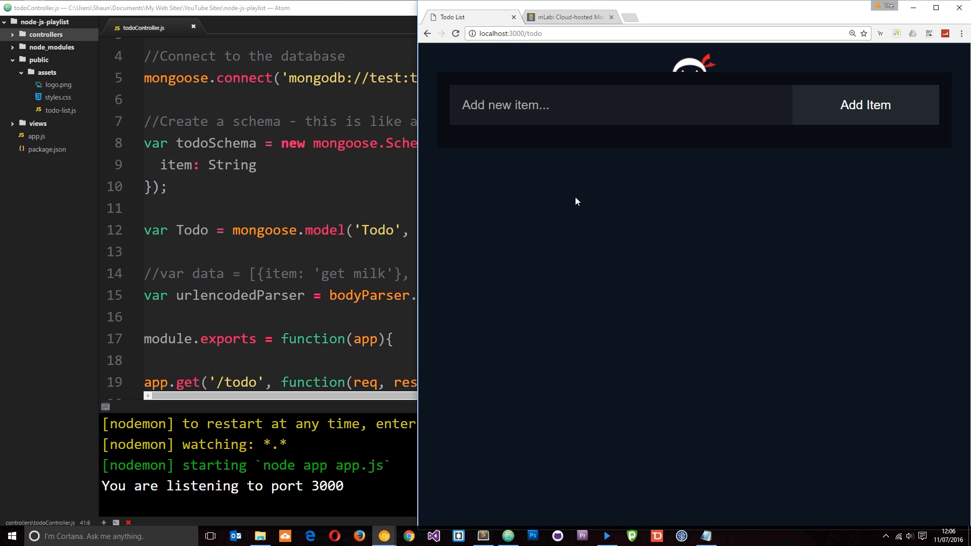
{"action": "left_click", "coordinate": [581, 15]}
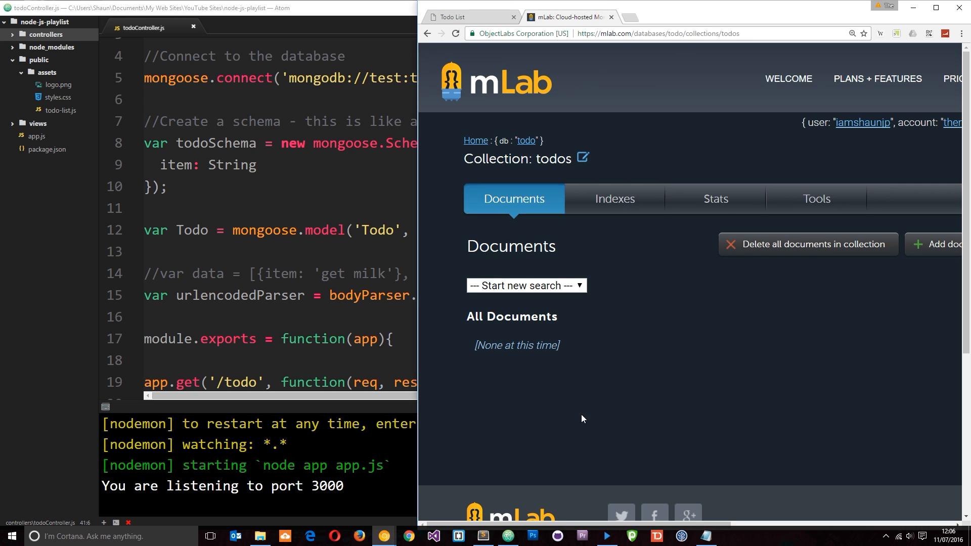
{"action": "scroll", "coordinate": [586, 418], "scroll_direction": "down", "scroll_amount": 1}
{"action": "scroll", "coordinate": [621, 417], "scroll_direction": "up", "scroll_amount": 1}
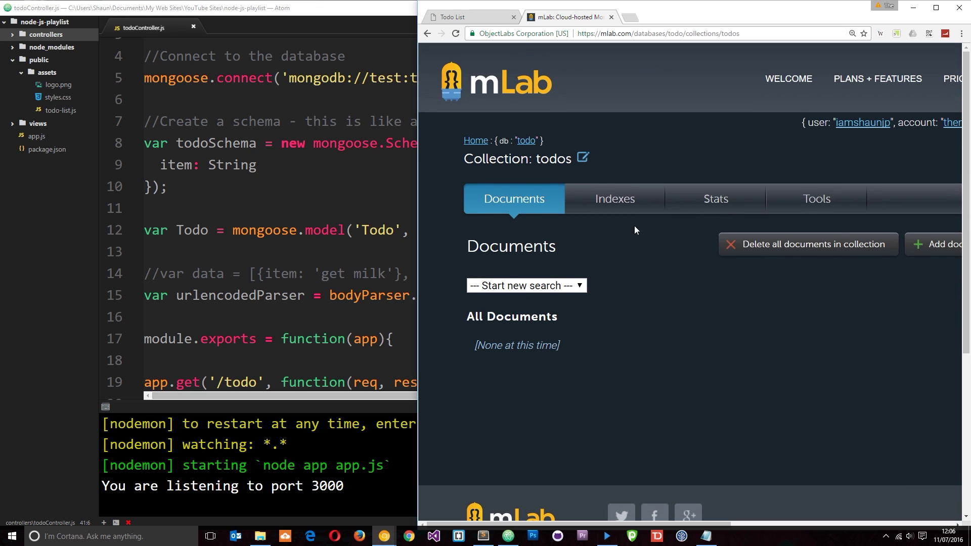
{"action": "left_click", "coordinate": [458, 18]}
Add a 'buy flowers' item in the todo app and reload mLab to see it stored as a document
{"action": "left_click", "coordinate": [554, 97]}
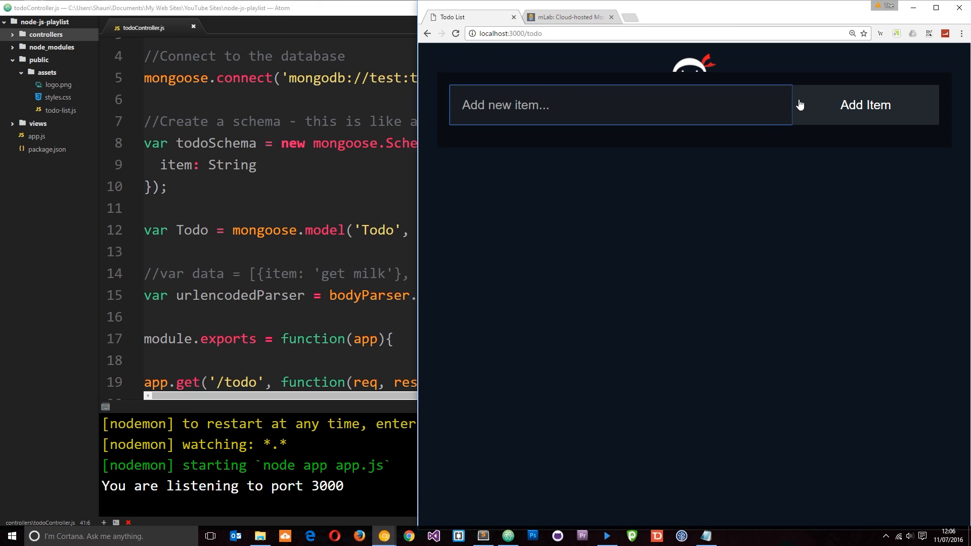
{"action": "type", "text": "buy flowers"}
{"action": "left_click", "coordinate": [877, 114]}
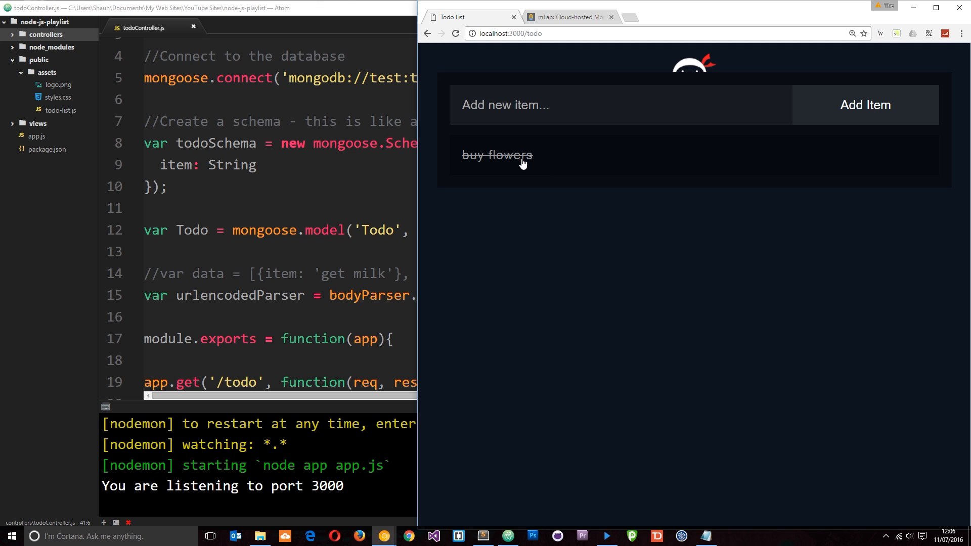
{"action": "left_click", "coordinate": [563, 17]}
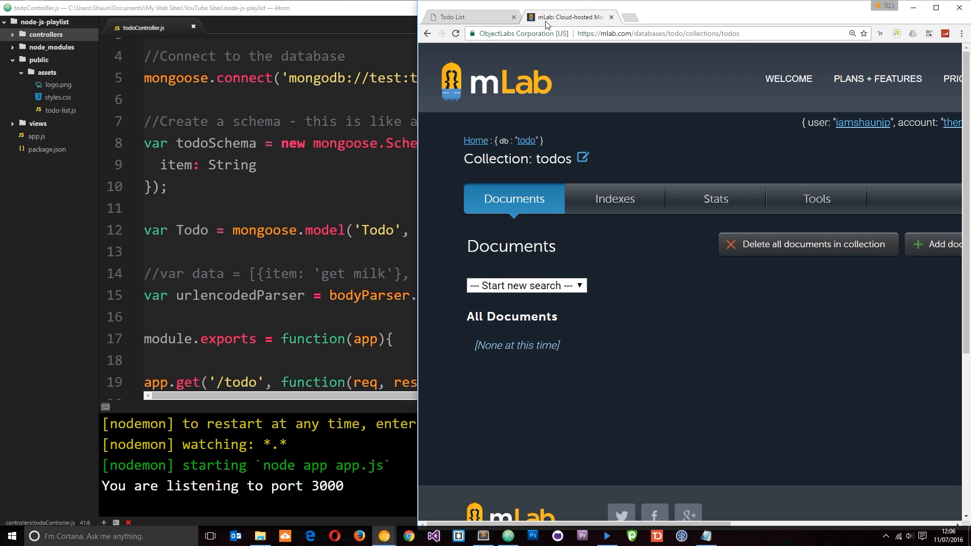
{"action": "left_click", "coordinate": [456, 33]}
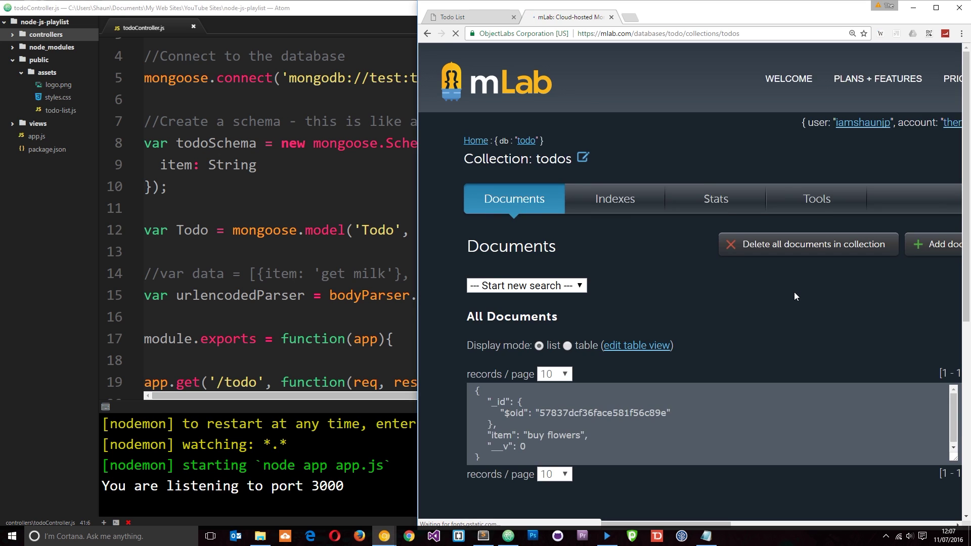
{"action": "scroll", "coordinate": [795, 293], "scroll_direction": "down", "scroll_amount": 2}
{"action": "left_click", "coordinate": [478, 16]}
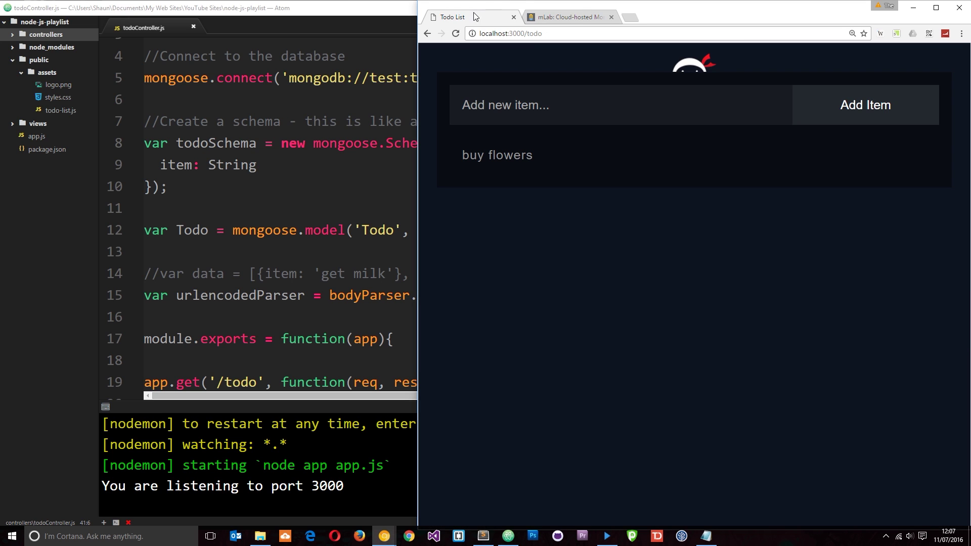
Add 'create an angular js 2 tut' to the Todo List and confirm it in the mLab collection
{"action": "left_click", "coordinate": [631, 99]}
{"action": "type", "text": "create a "}
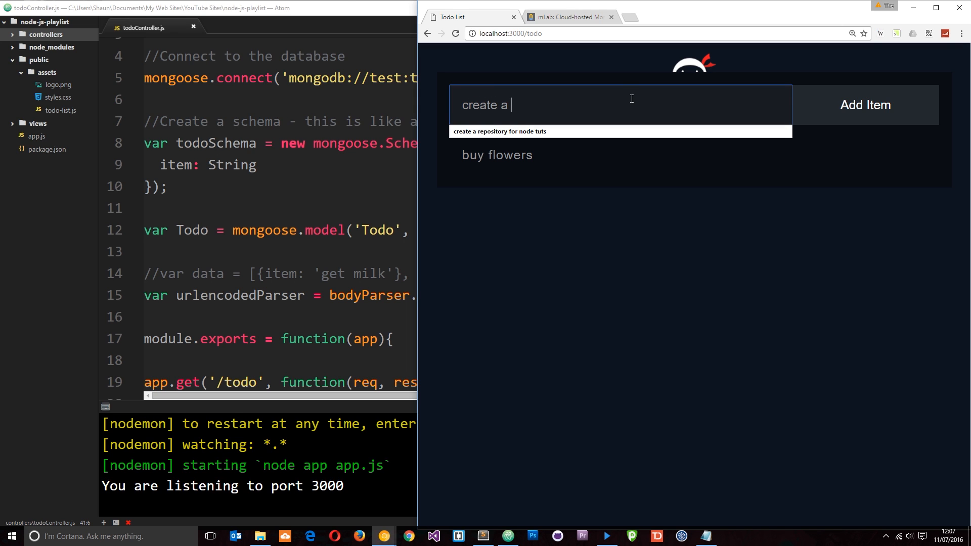
{"action": "type", "text": "n angular js 2 tut"}
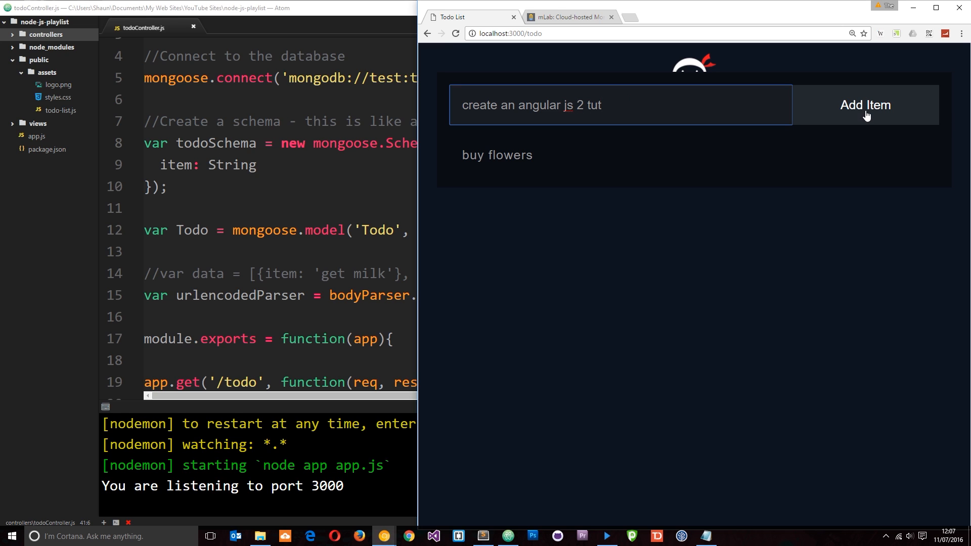
{"action": "left_click", "coordinate": [867, 114]}
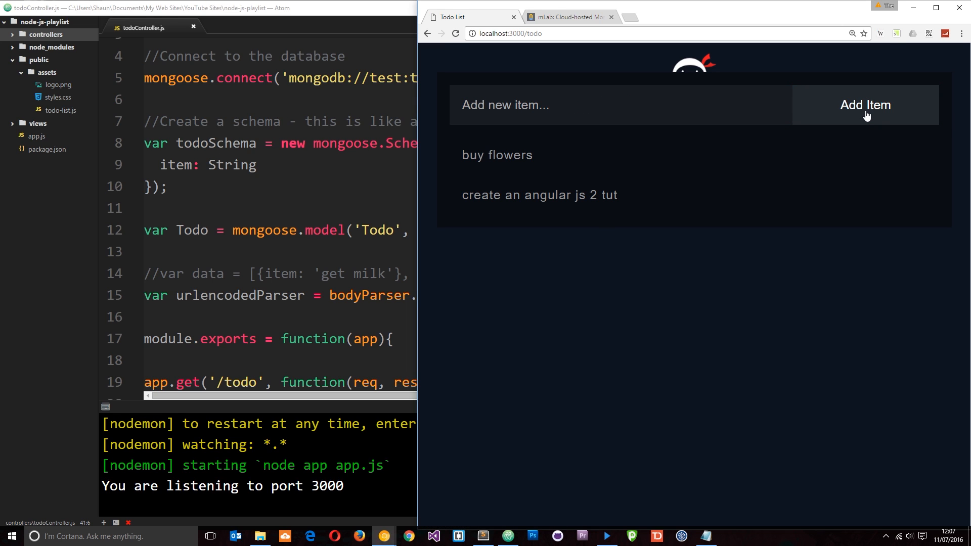
{"action": "left_click", "coordinate": [565, 17]}
{"action": "left_click", "coordinate": [457, 33]}
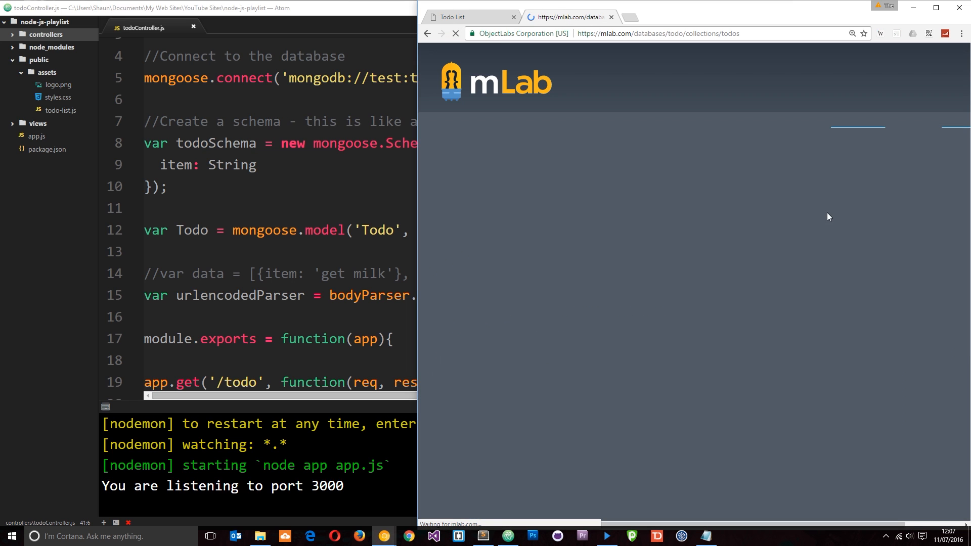
{"action": "scroll", "coordinate": [759, 167], "scroll_direction": "down", "scroll_amount": 2}
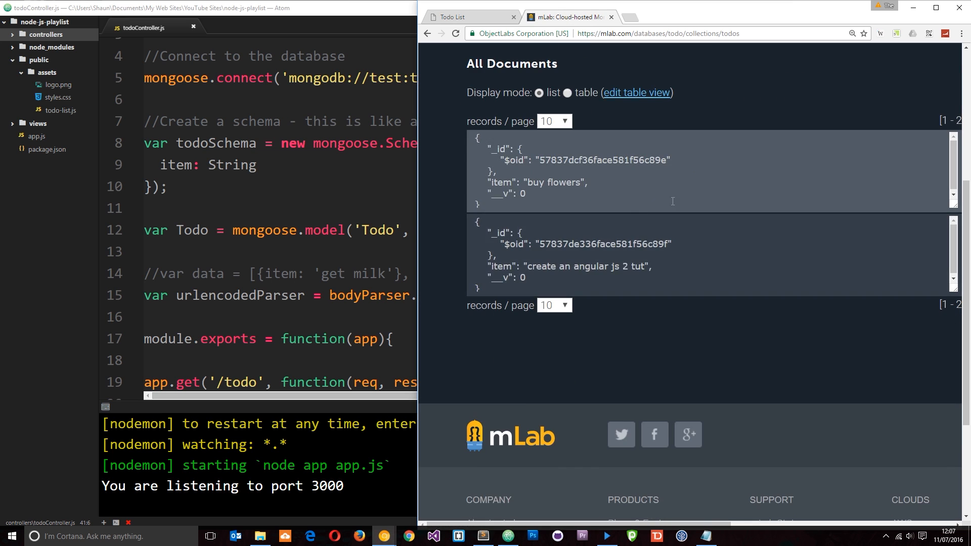
Delete the 'create an angular js 2 tut' item and verify only 'buy flowers' remains in mLab
{"action": "left_click", "coordinate": [464, 17]}
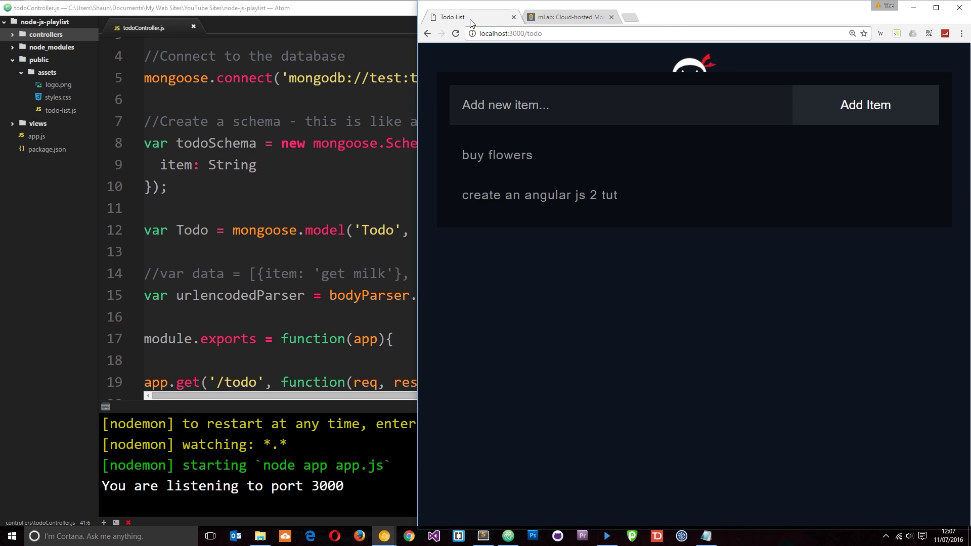
{"action": "left_click", "coordinate": [516, 198]}
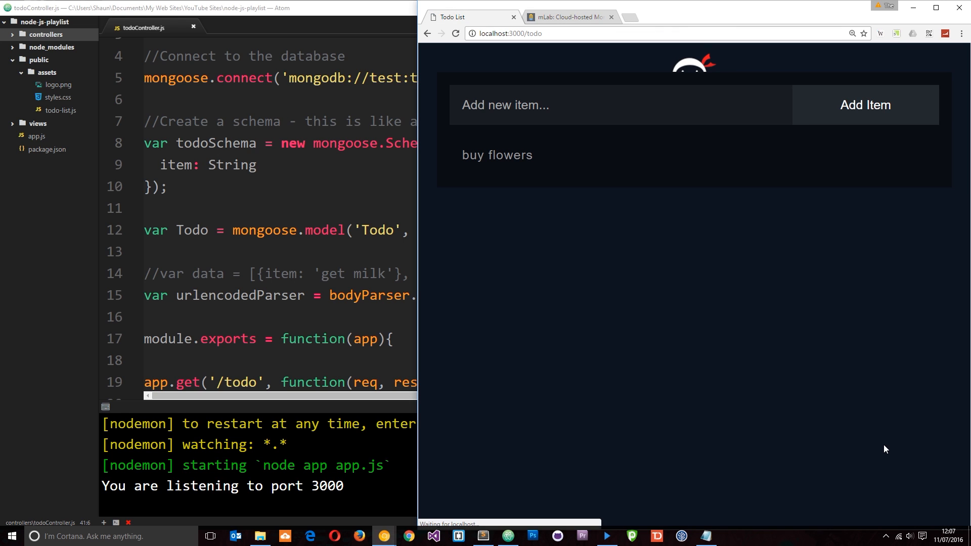
{"action": "left_click", "coordinate": [571, 16]}
{"action": "key", "text": "F5"}
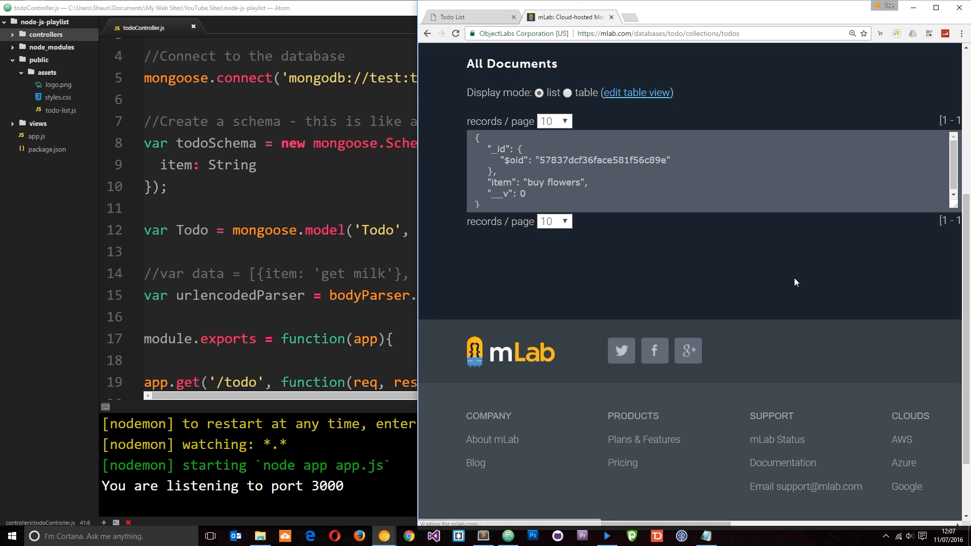
{"action": "left_click", "coordinate": [460, 19]}
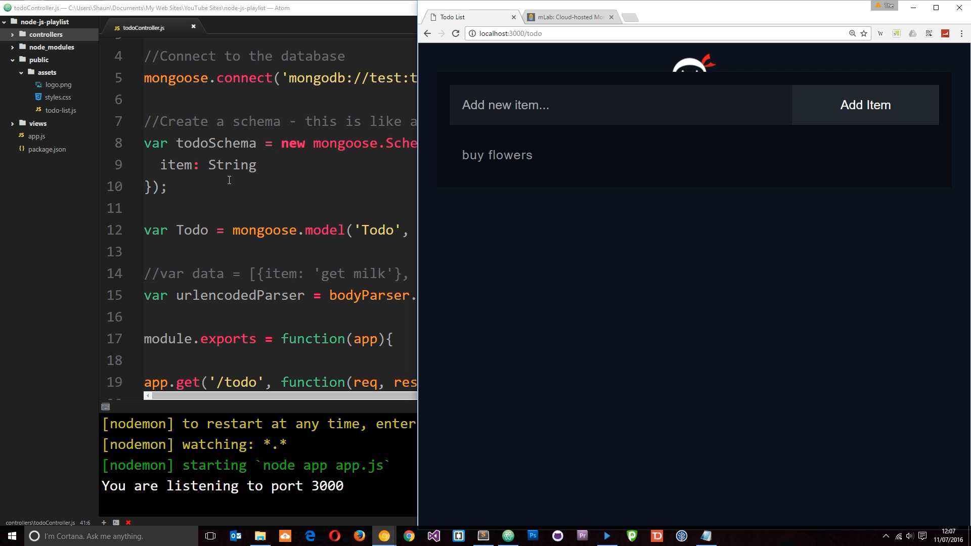
{"action": "left_click", "coordinate": [542, 20]}
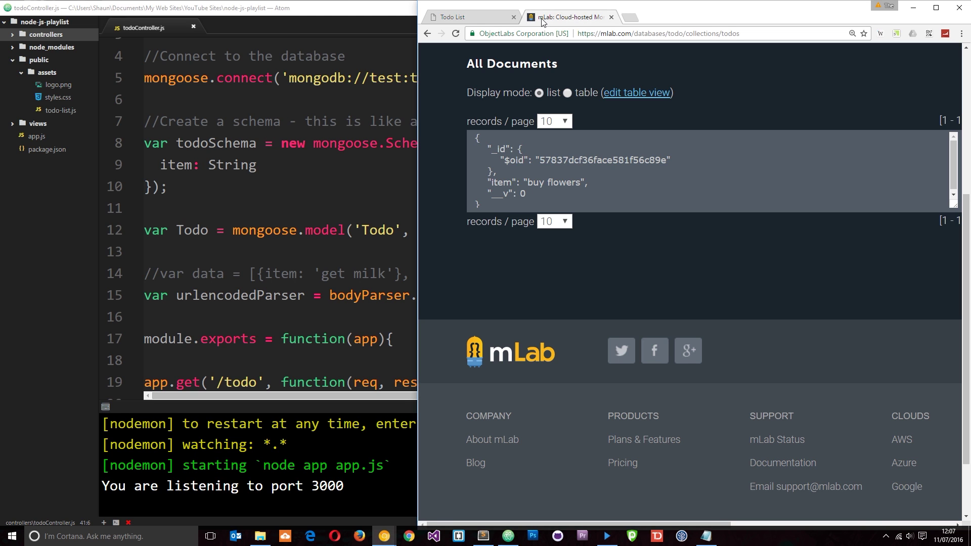
{"action": "left_click", "coordinate": [468, 18]}
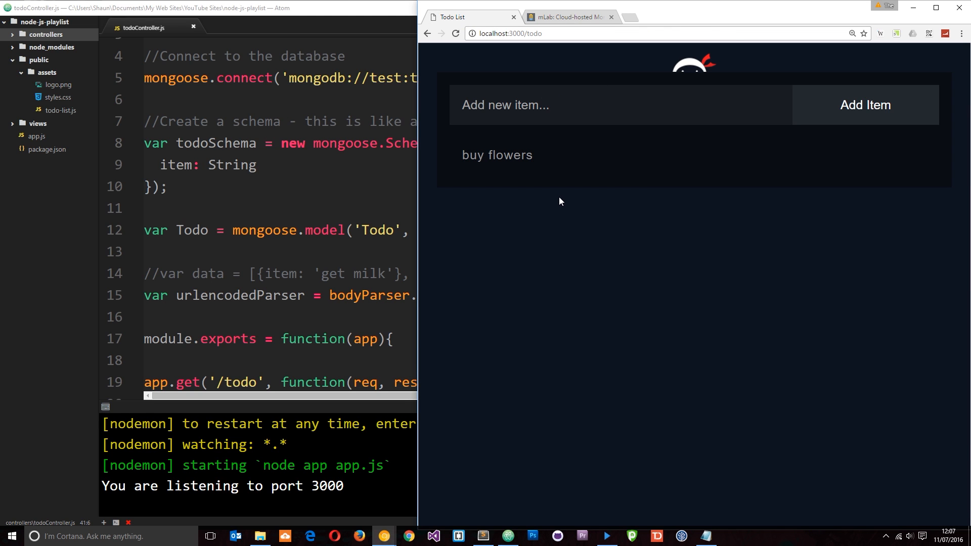